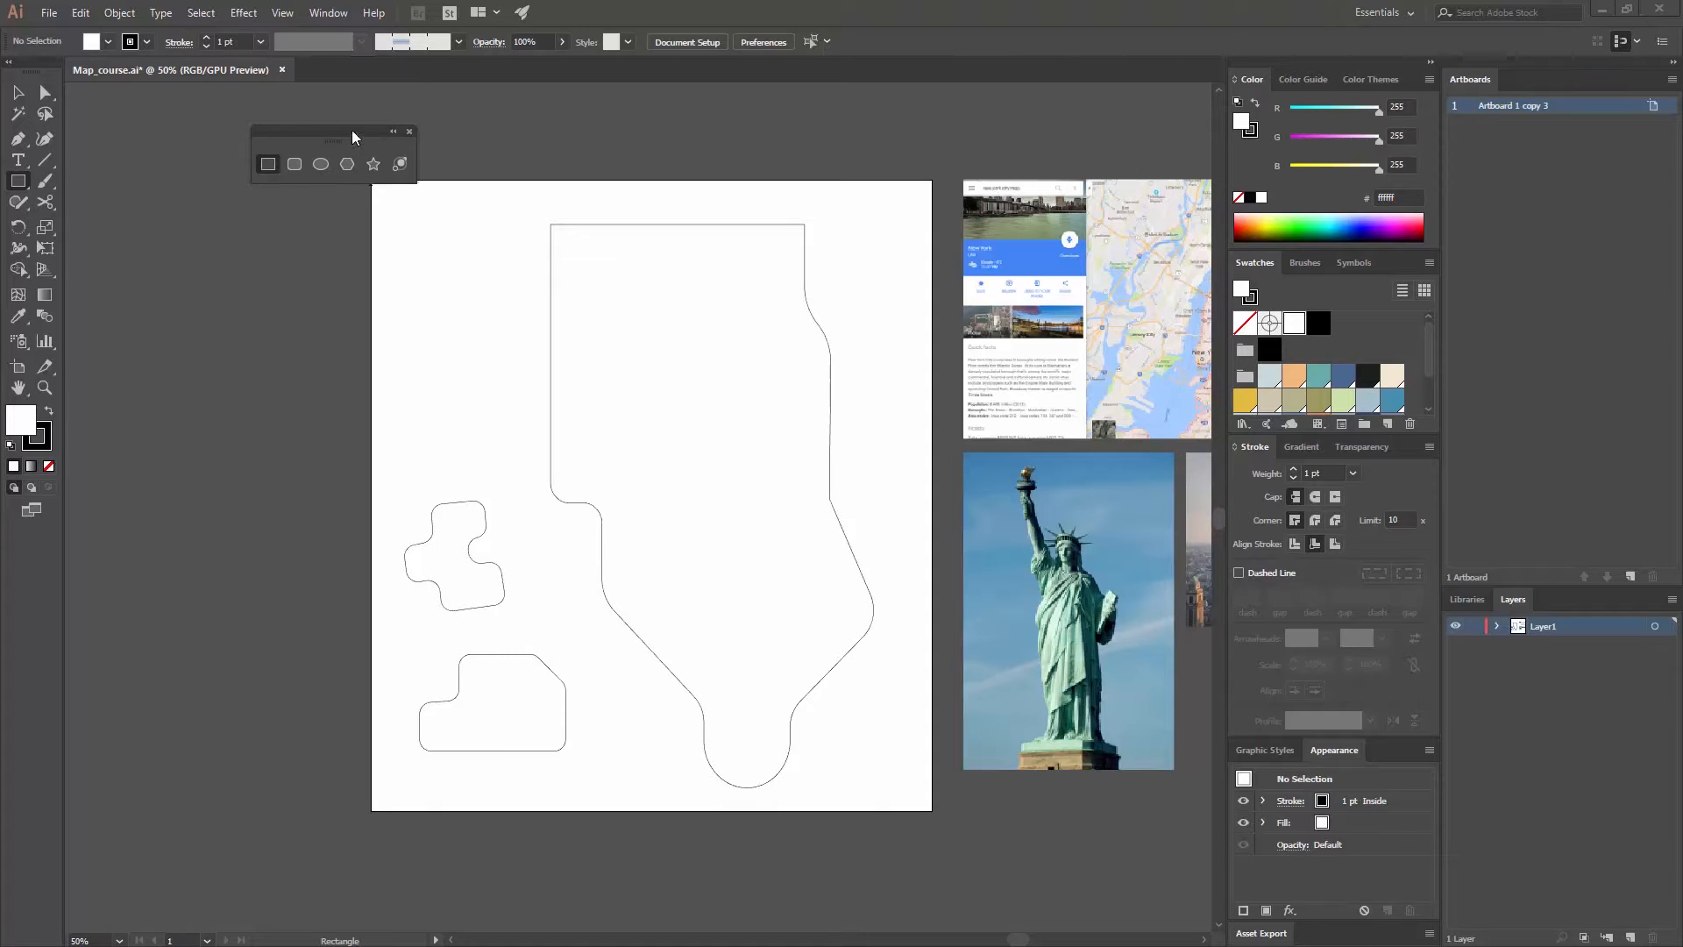
- Draw a rectangle about 1322 × 1500 px over the whole artboard, with no stroke and a blue R=162 G=187 B=212 fill
drag(353, 137, 217, 115)
drag(359, 166, 938, 824)
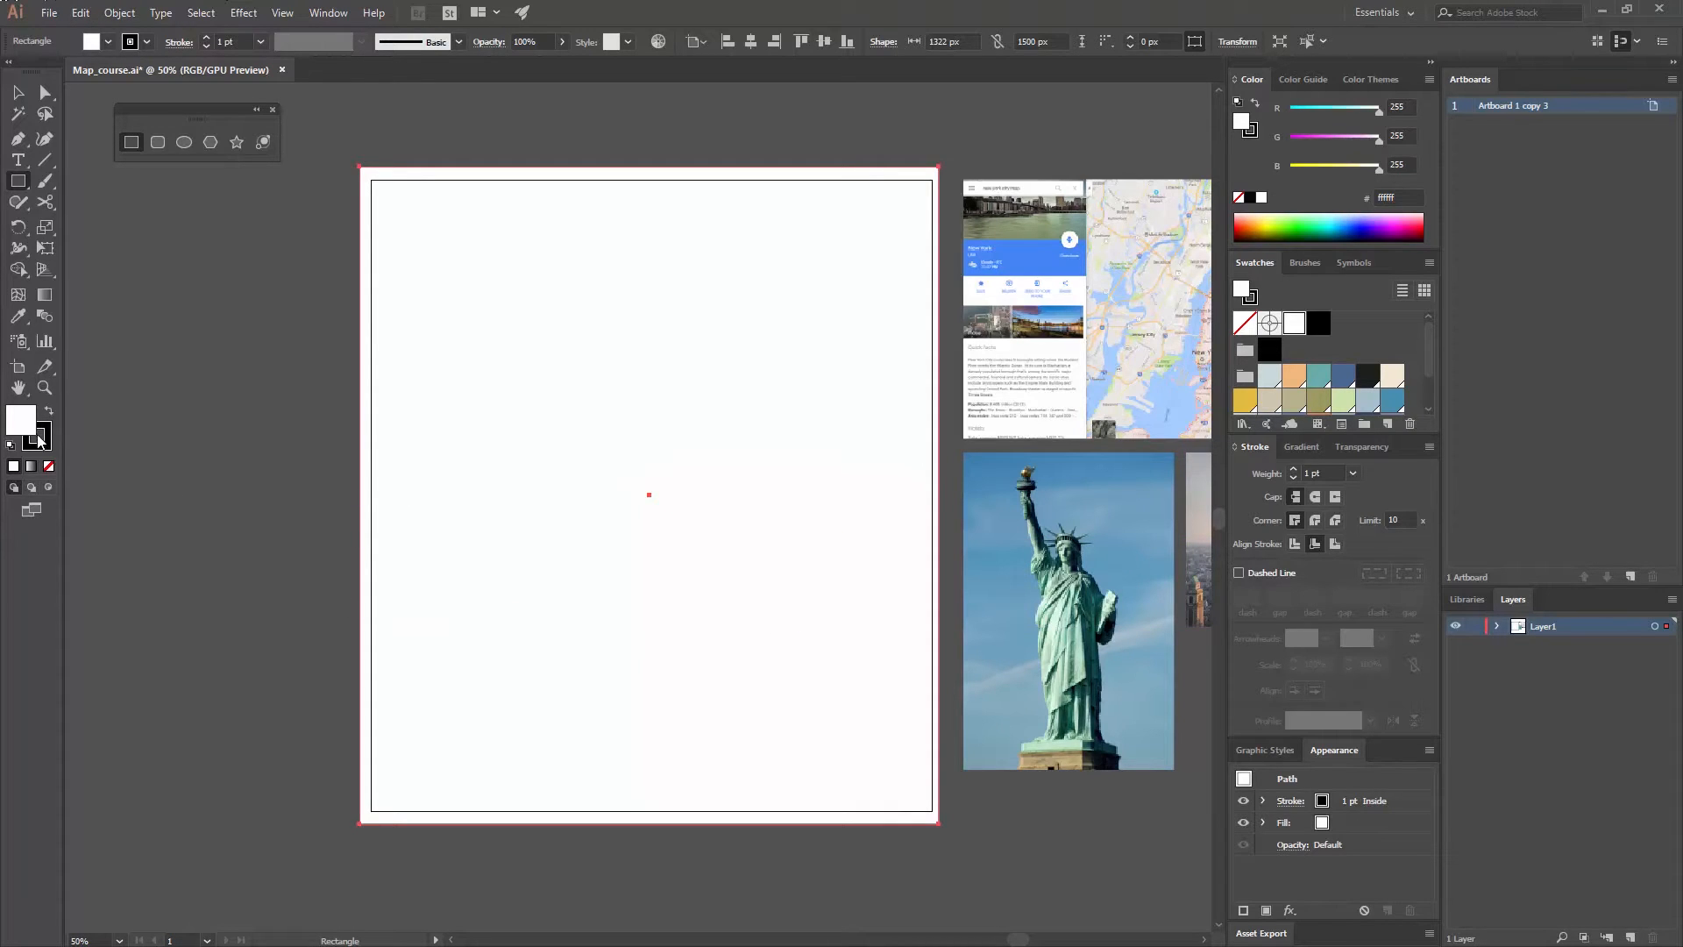
click(48, 466)
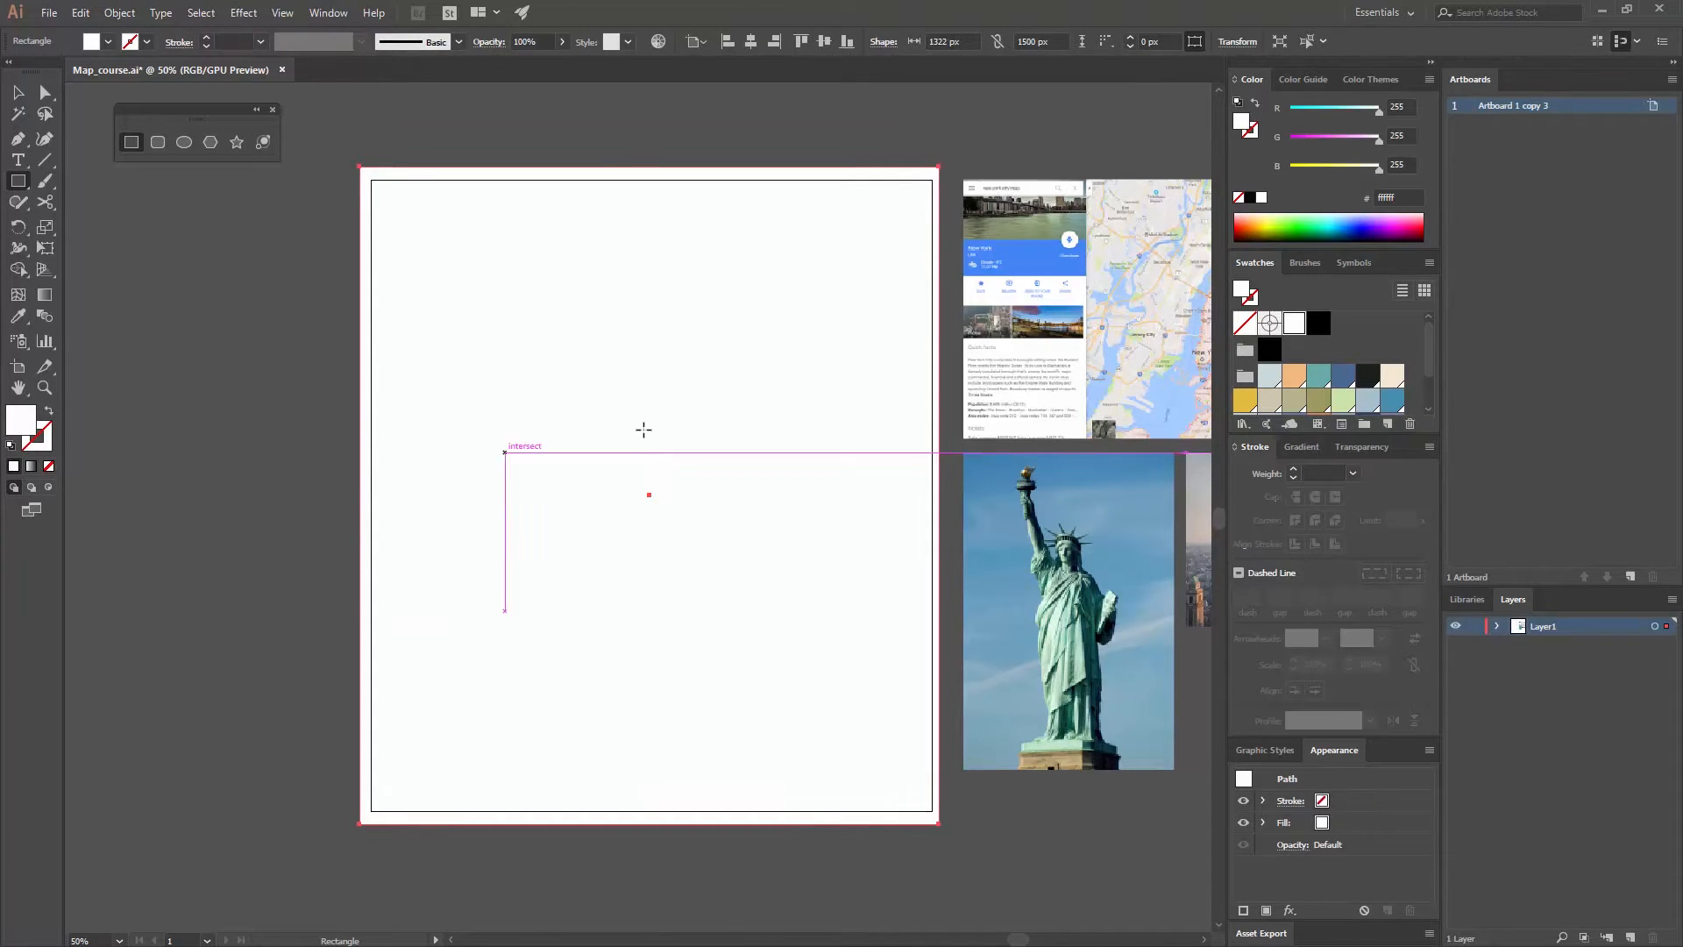
scroll(1271, 380, down, 2)
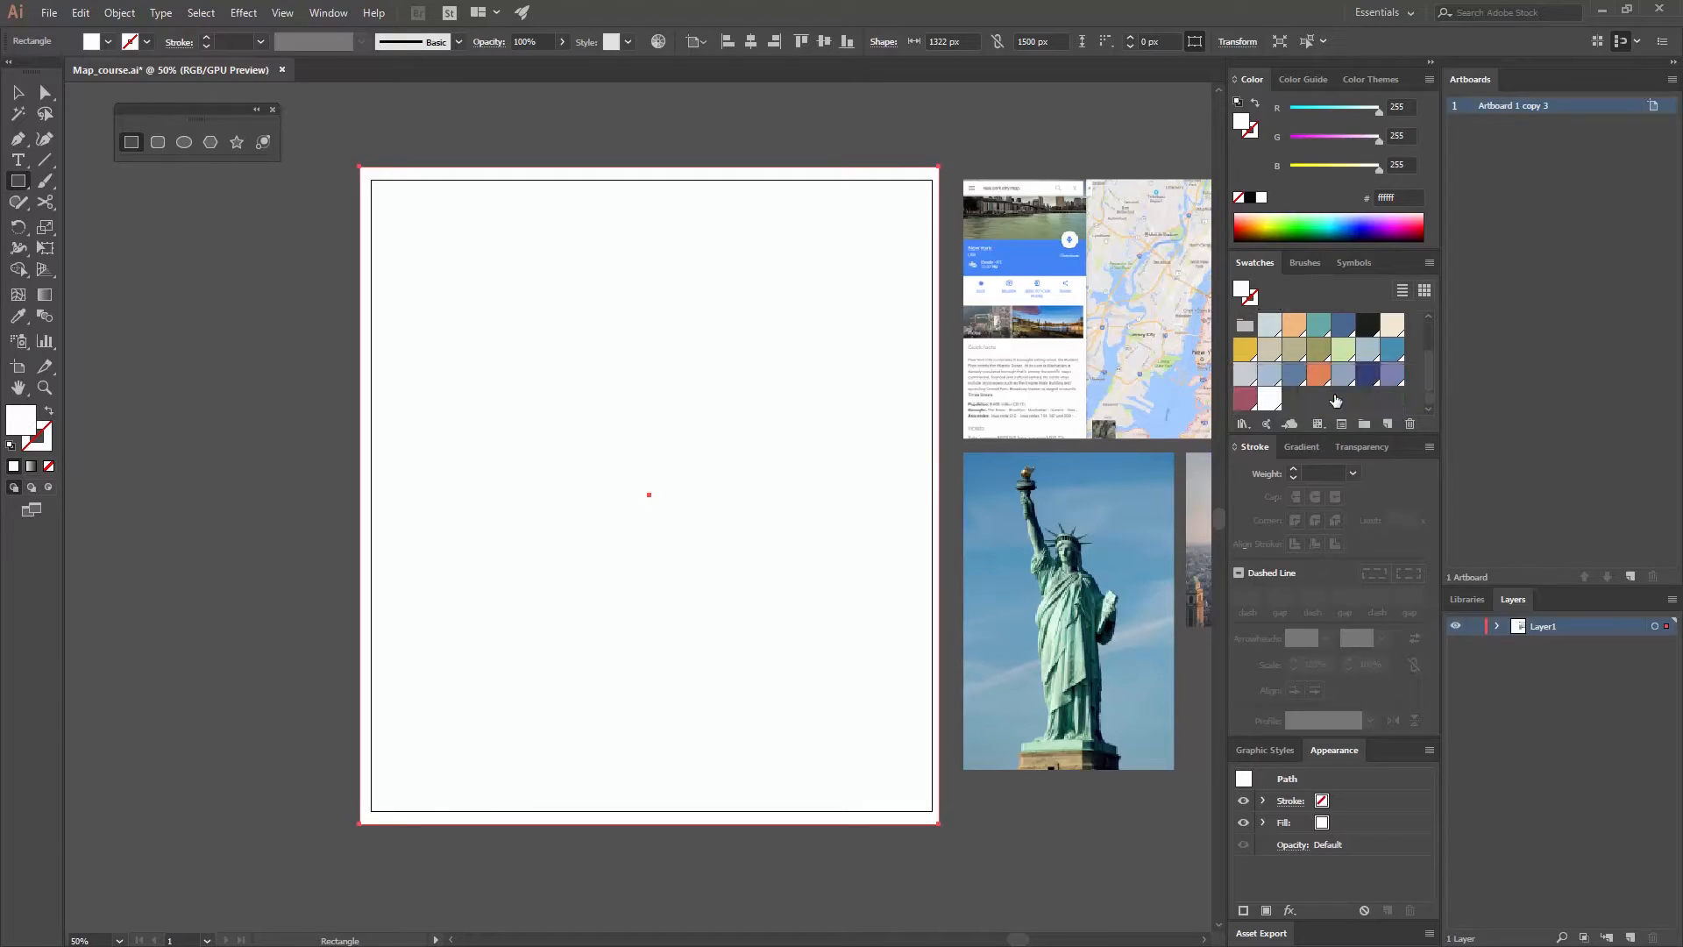
click(1270, 375)
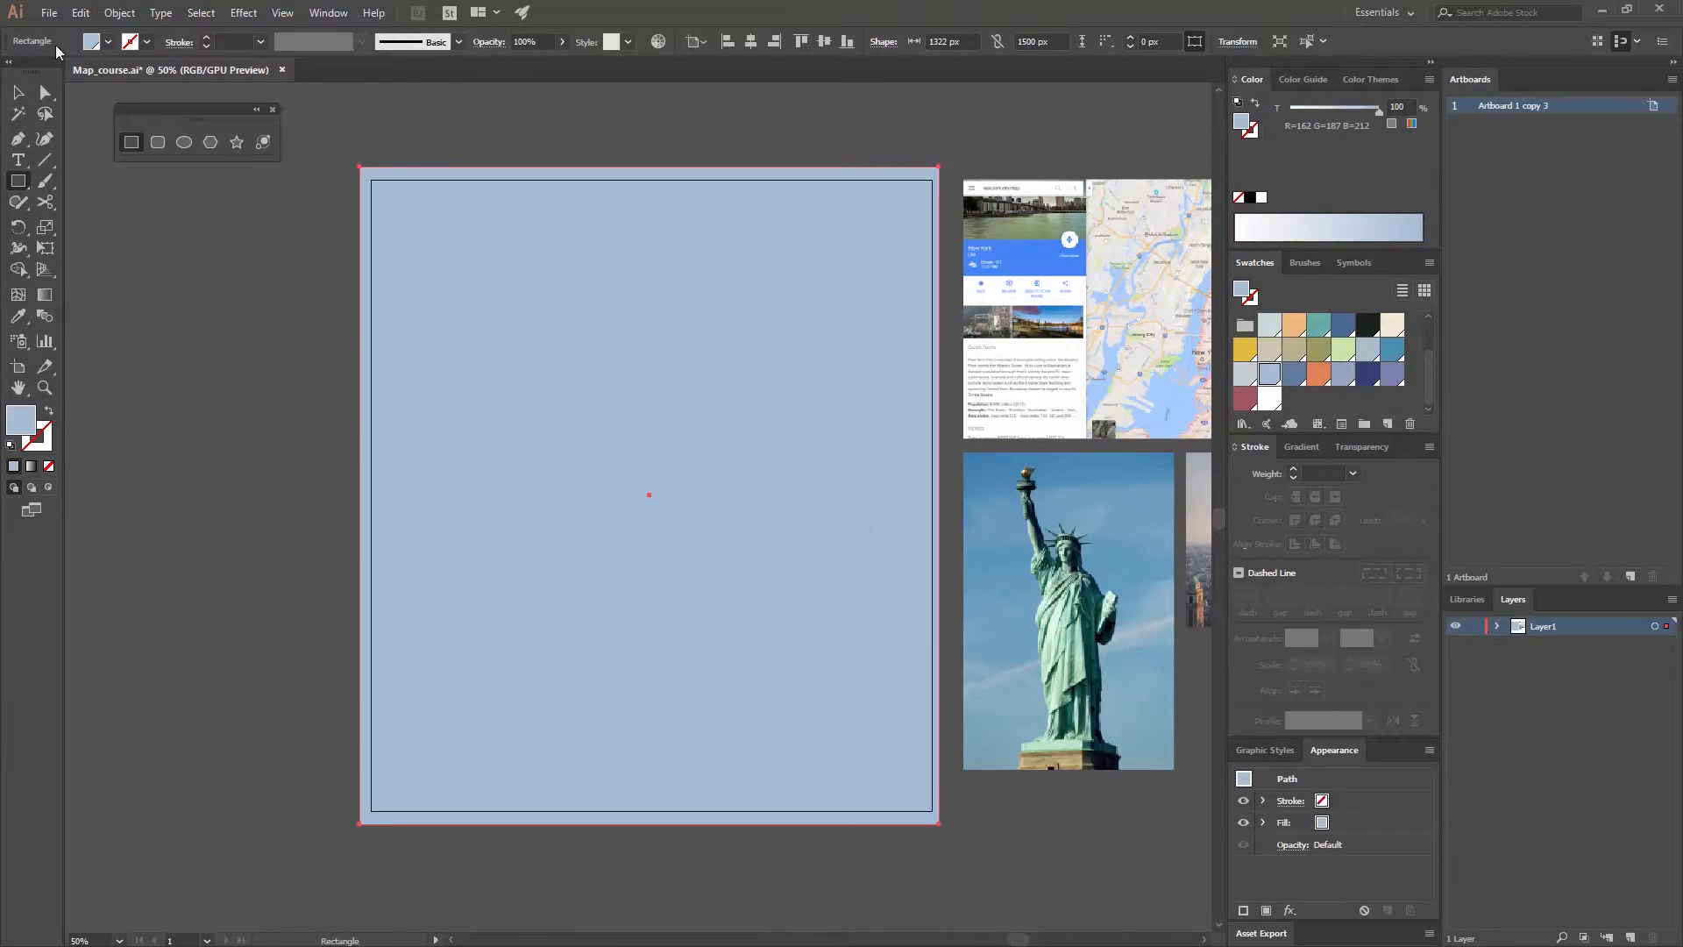
- Send the blue background rectangle to the back, behind the white land shapes, and deselect it
click(19, 92)
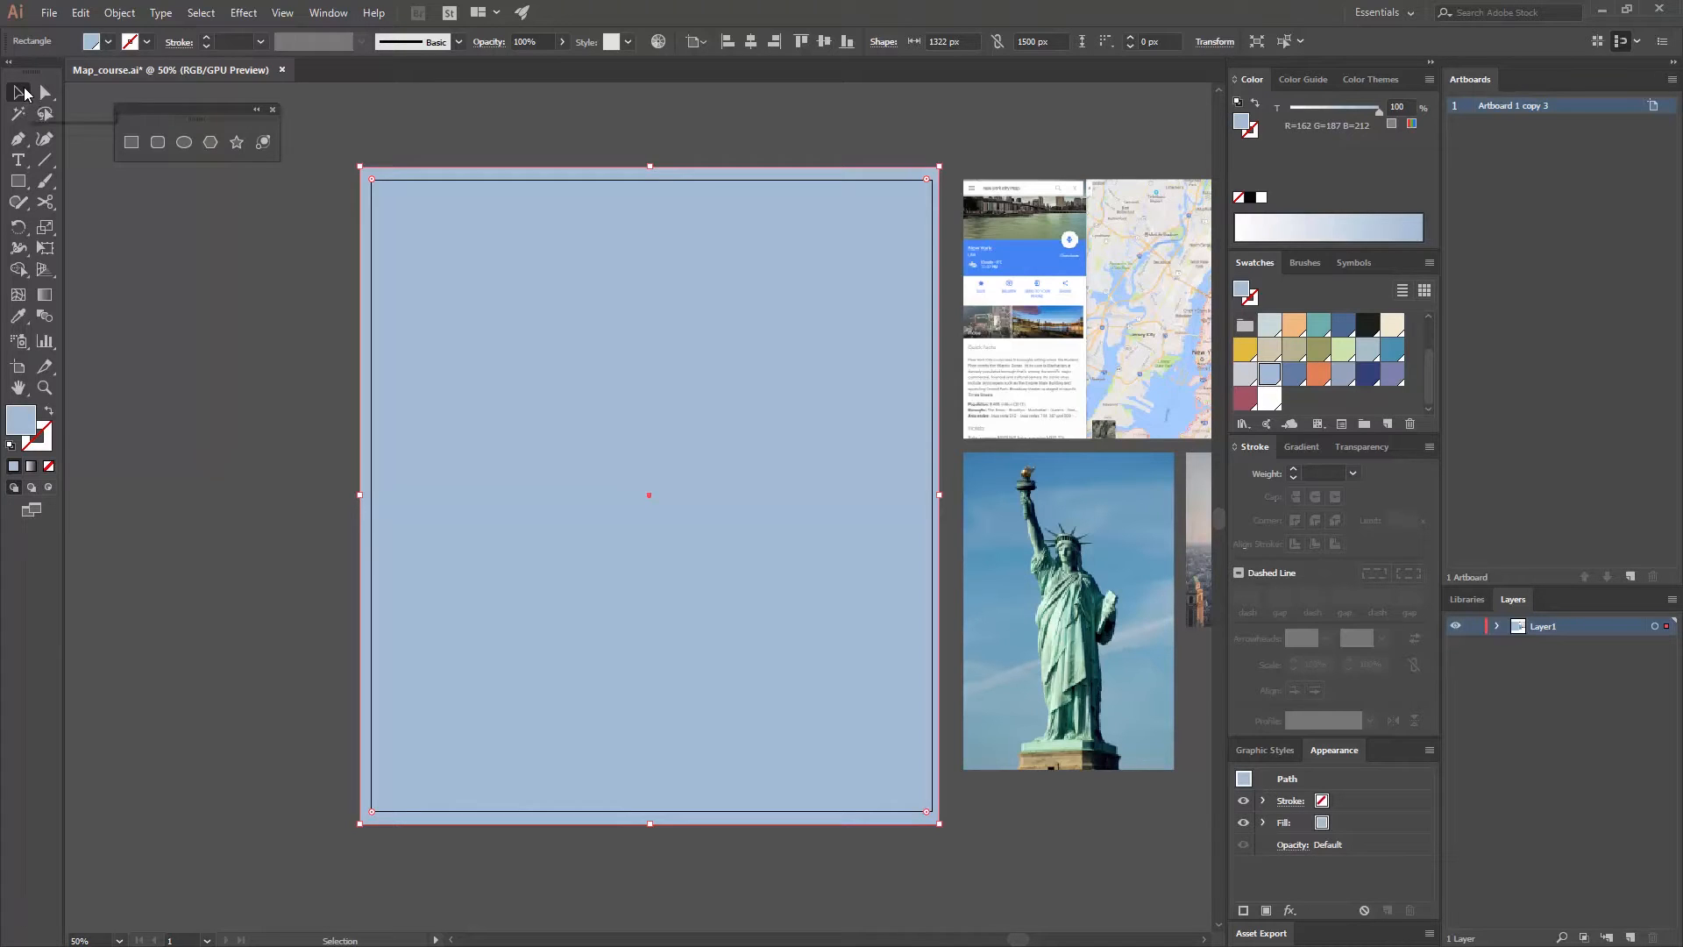
right_click(628, 366)
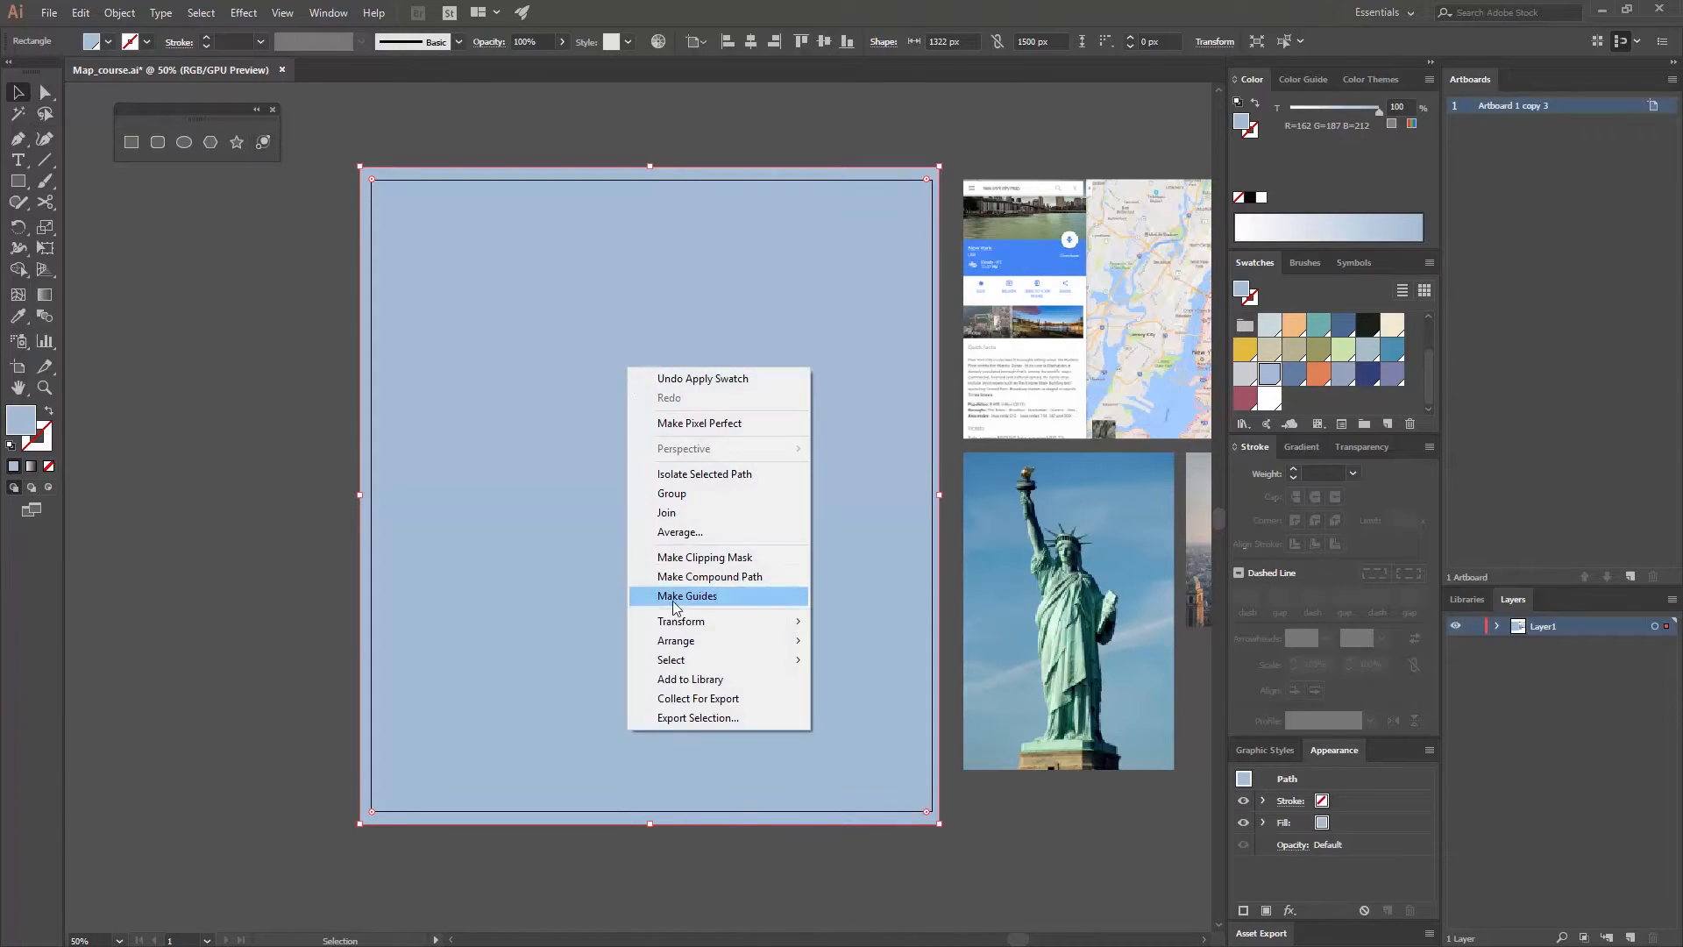
mouse_move(686, 641)
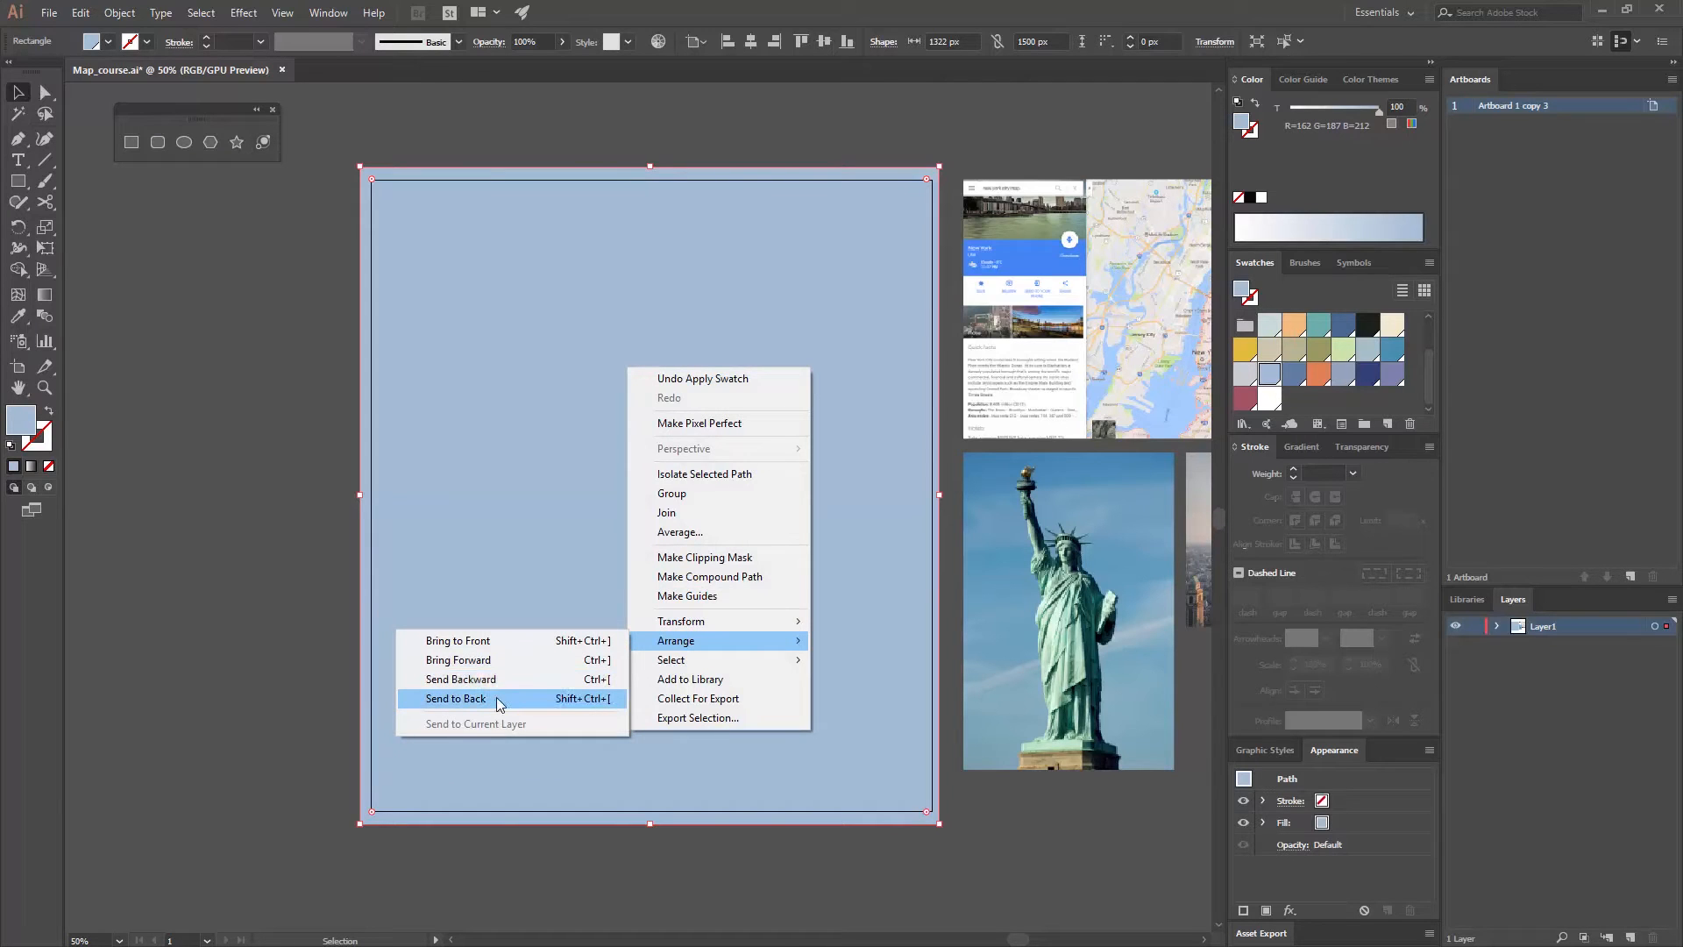
click(496, 698)
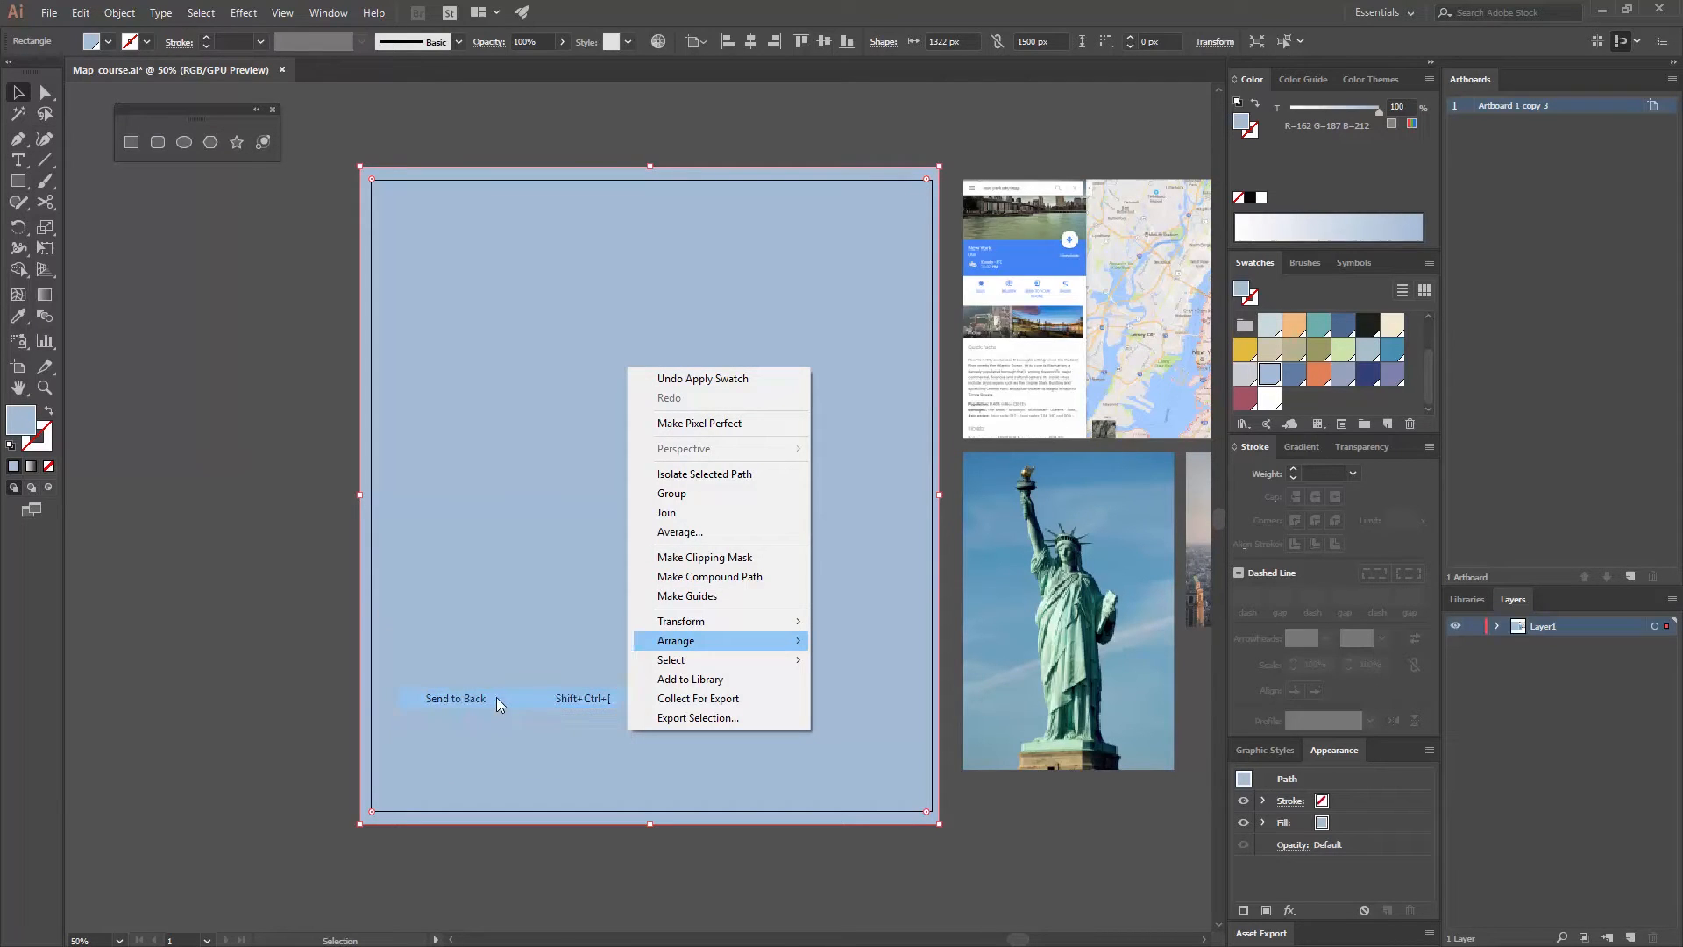
click(298, 482)
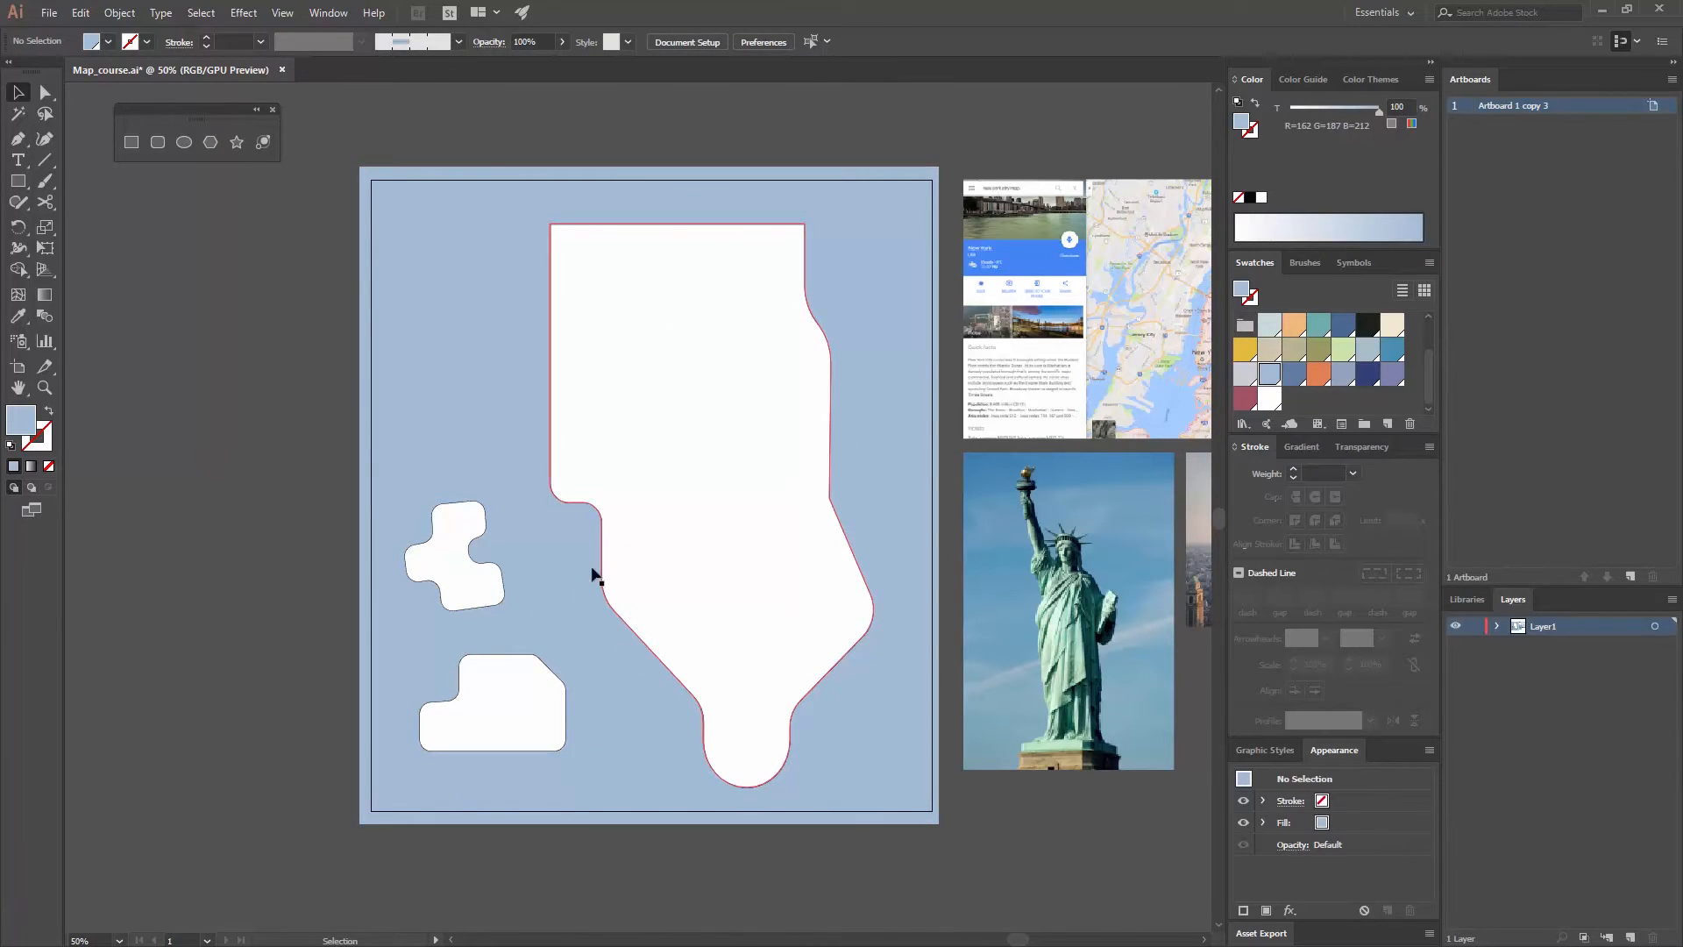
- Remove the stroke from the large land shape and the two small land shapes together
click(639, 571)
shift+click(471, 598)
shift+click(481, 719)
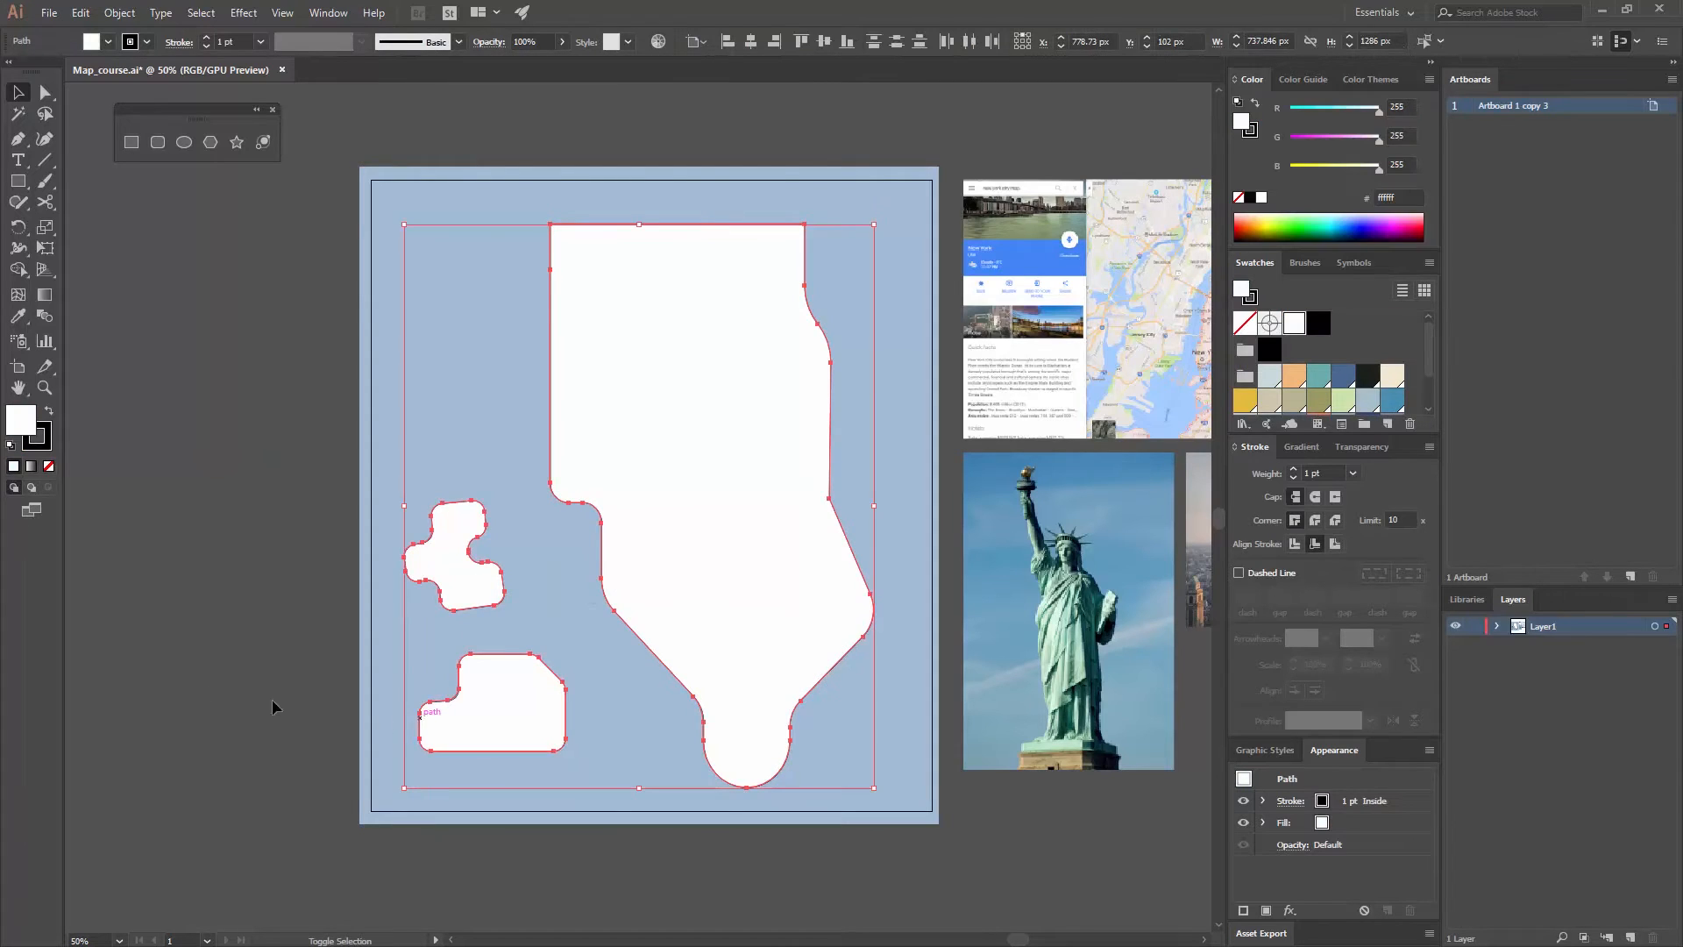
click(35, 439)
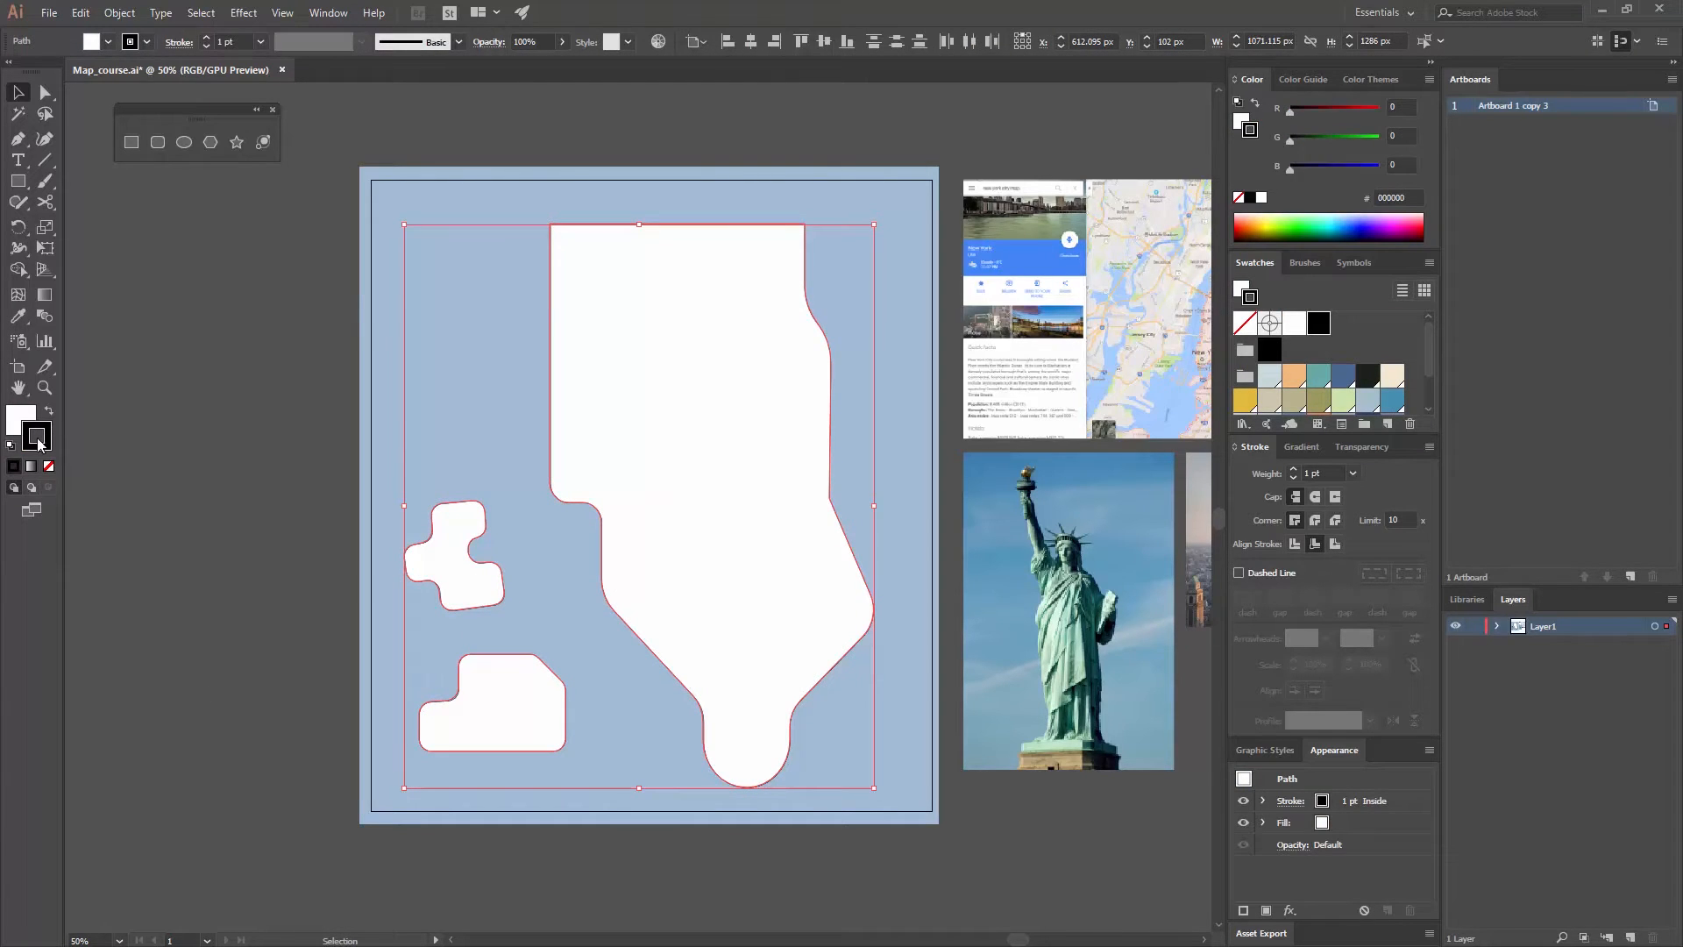
click(49, 465)
click(162, 477)
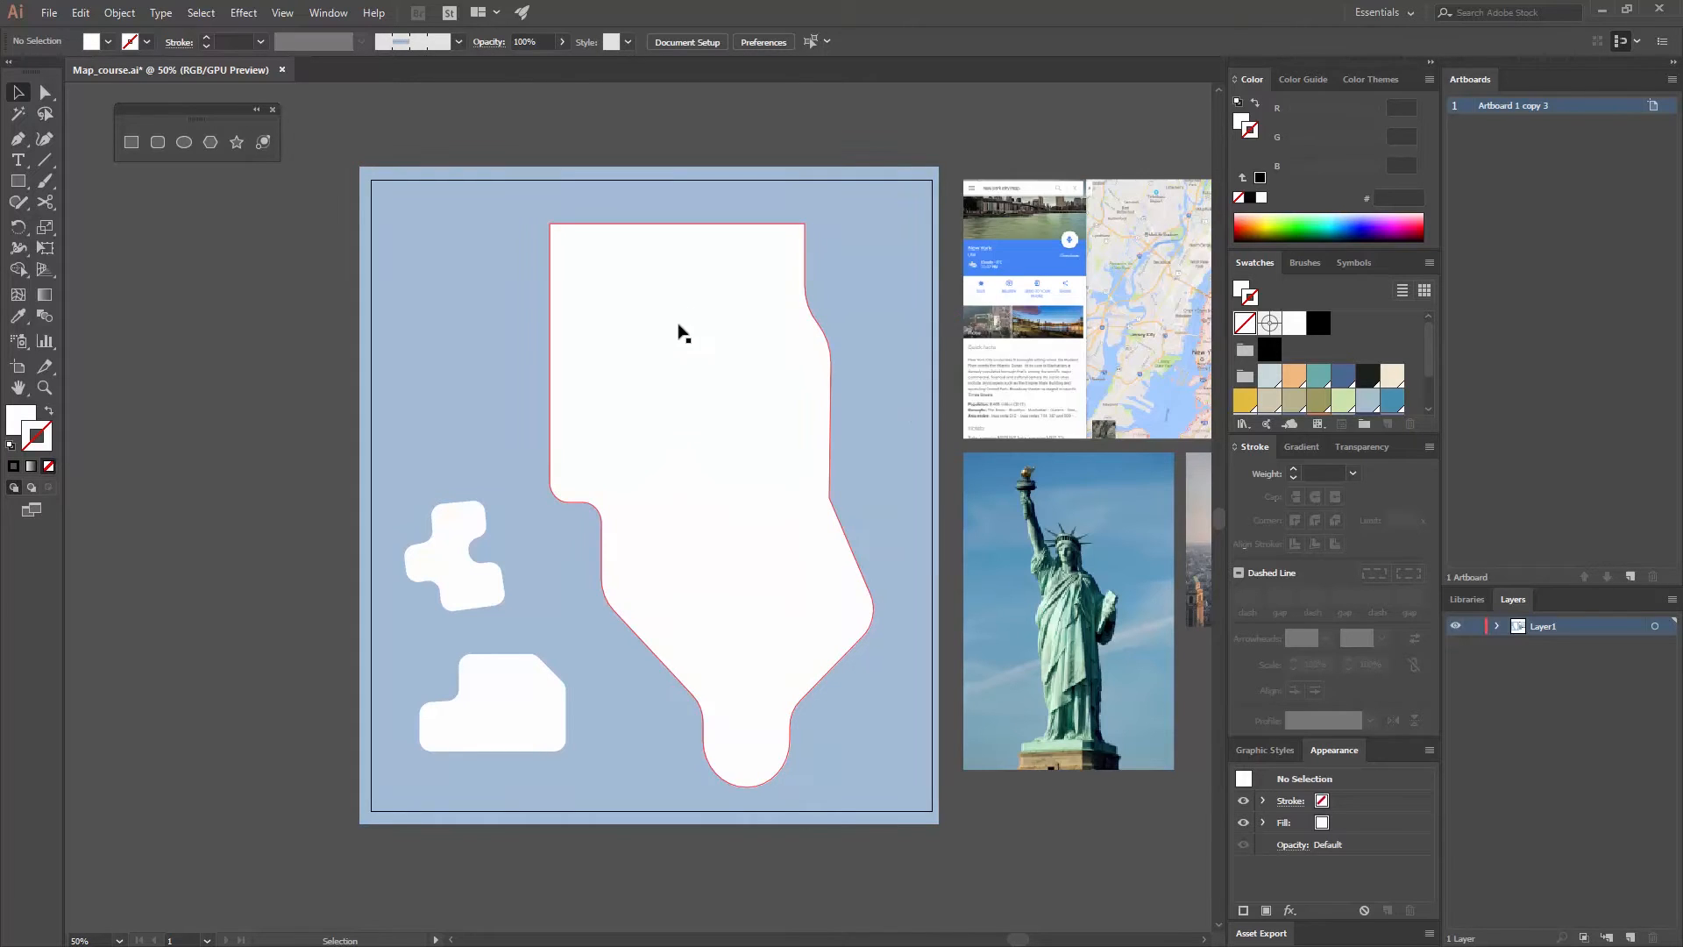
- Offset the large land shape's path by 20 px with miter joins and a miter limit of 4
click(736, 335)
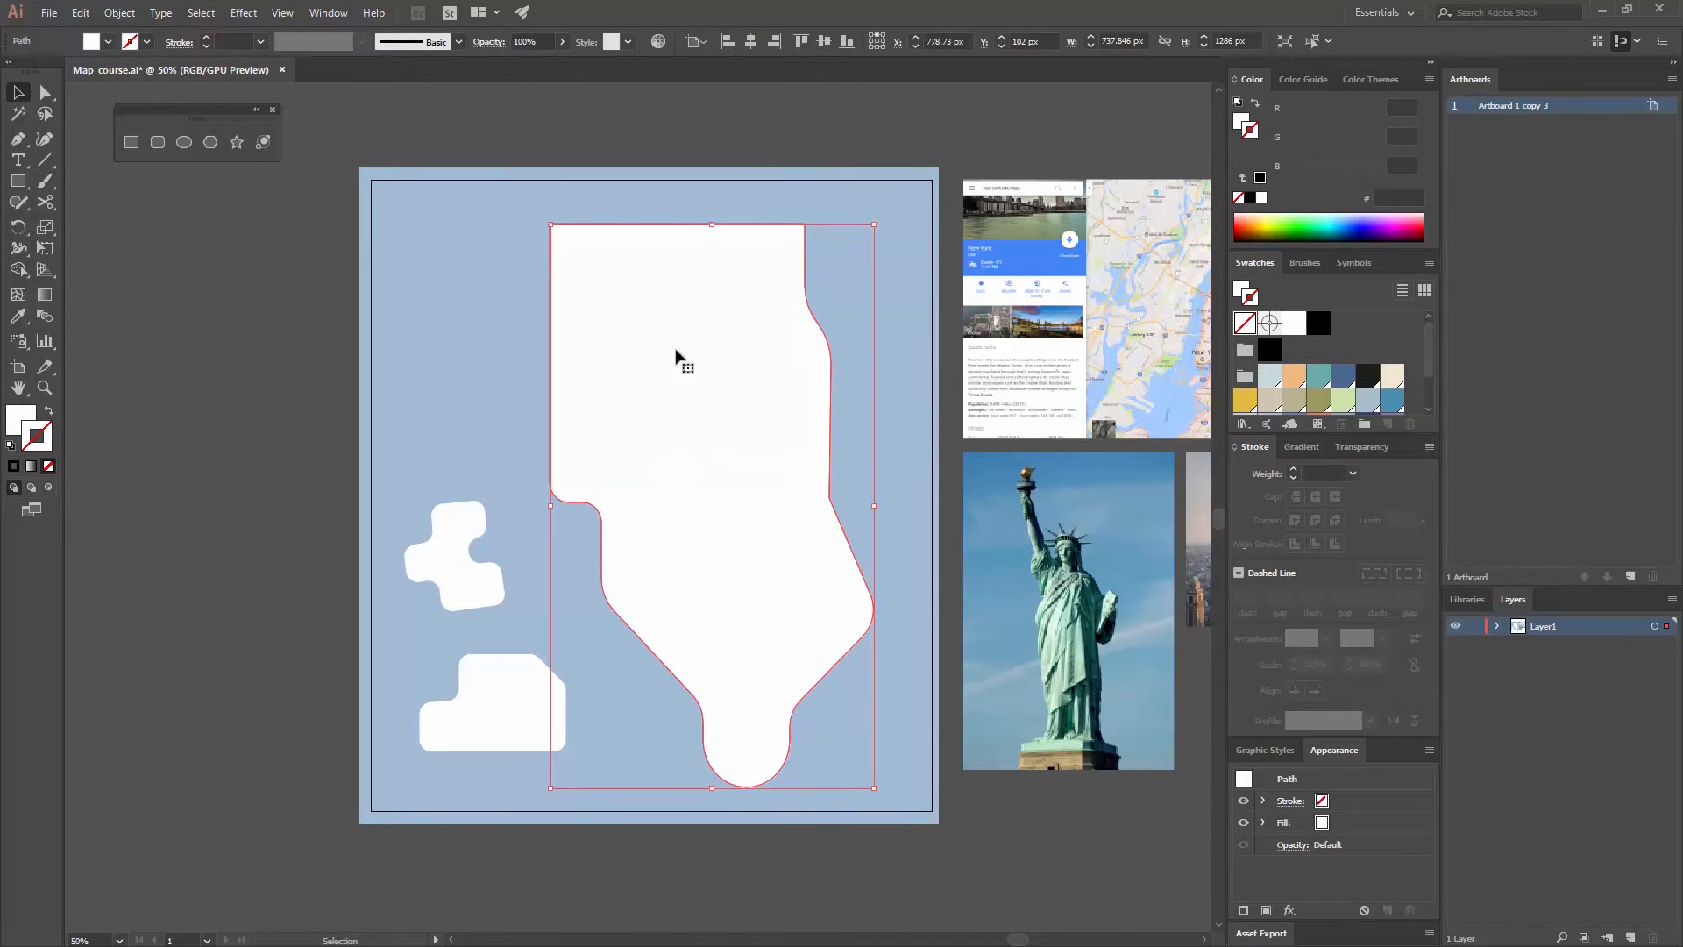
click(127, 13)
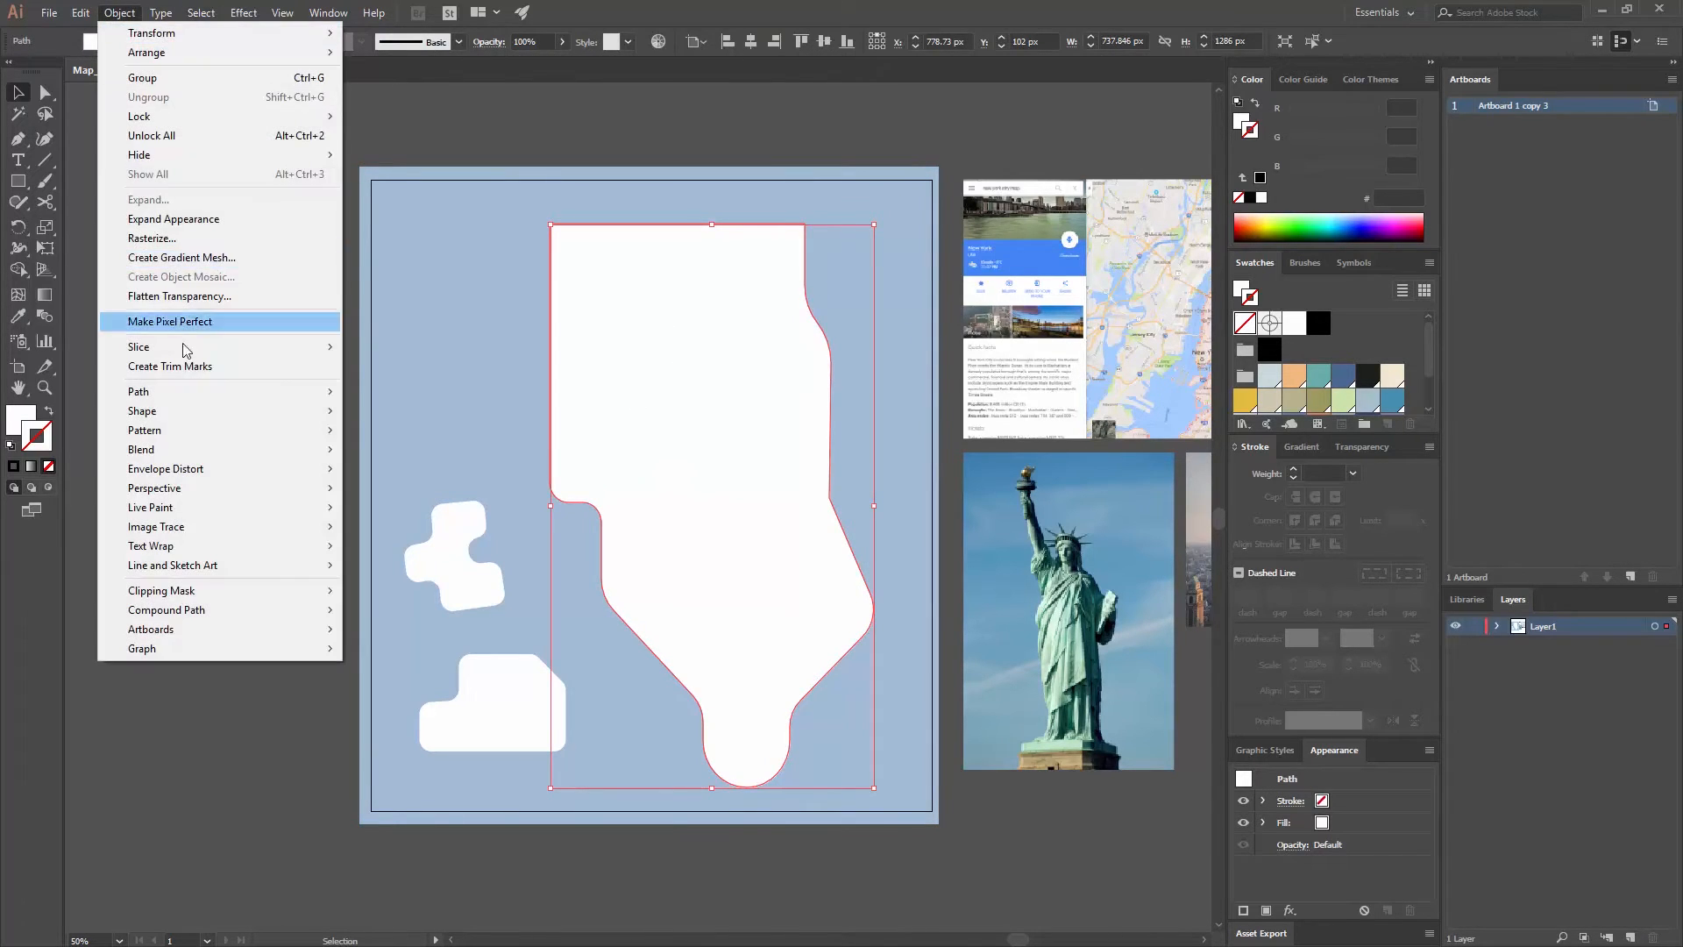
mouse_move(207, 392)
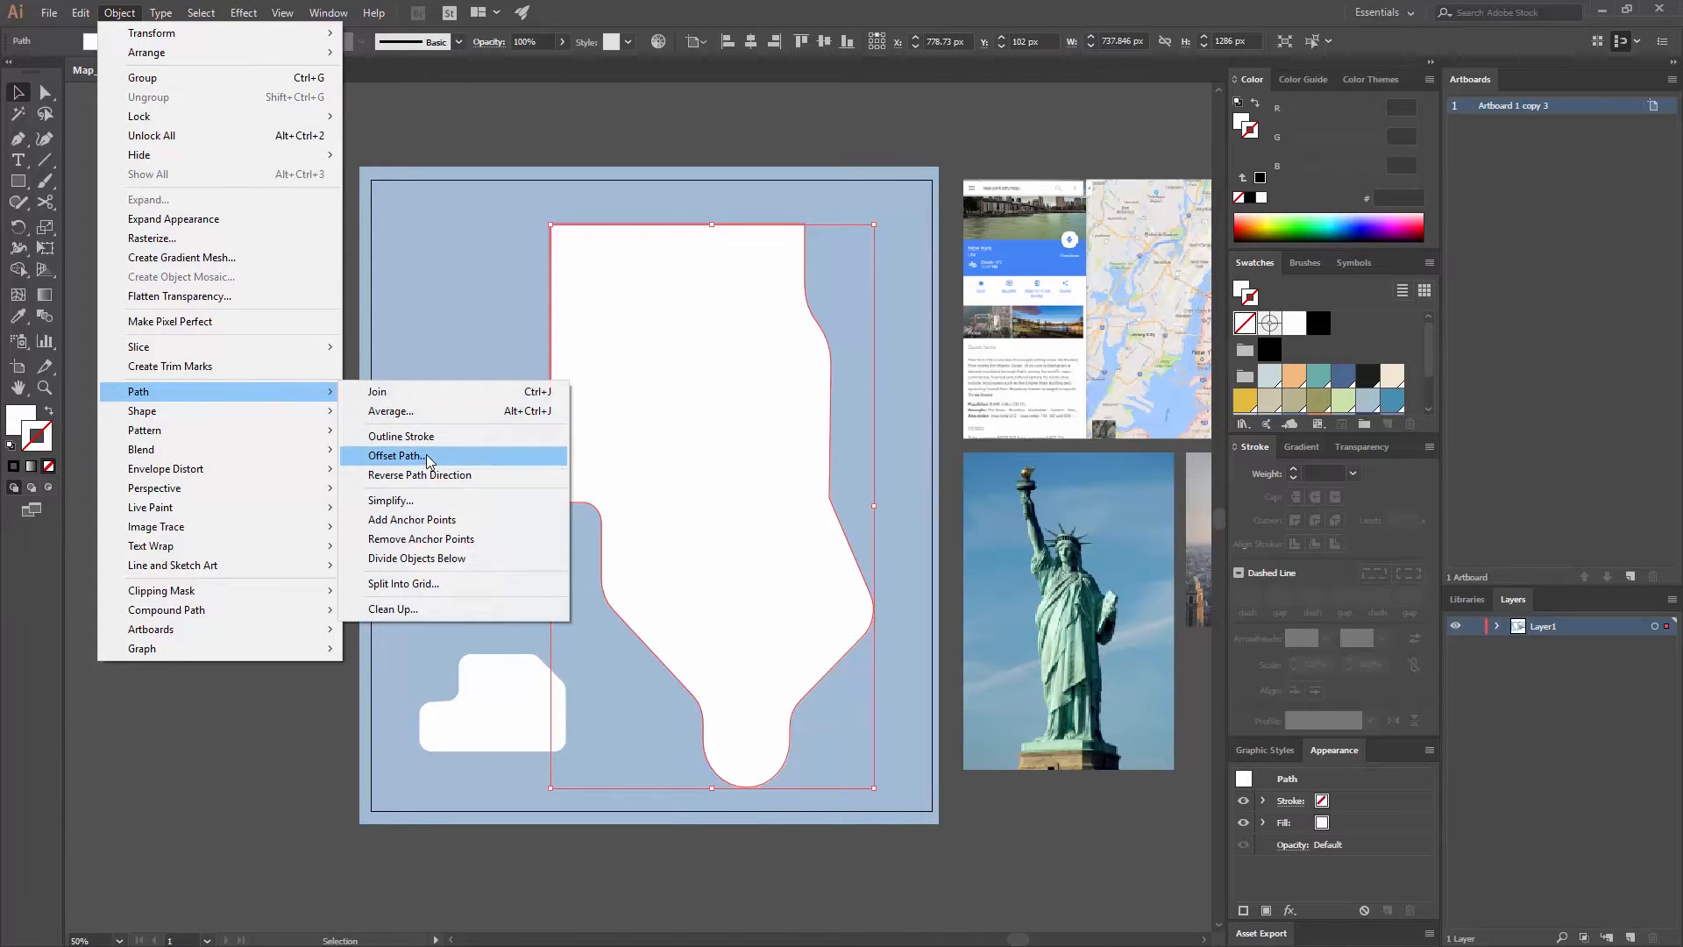
click(426, 456)
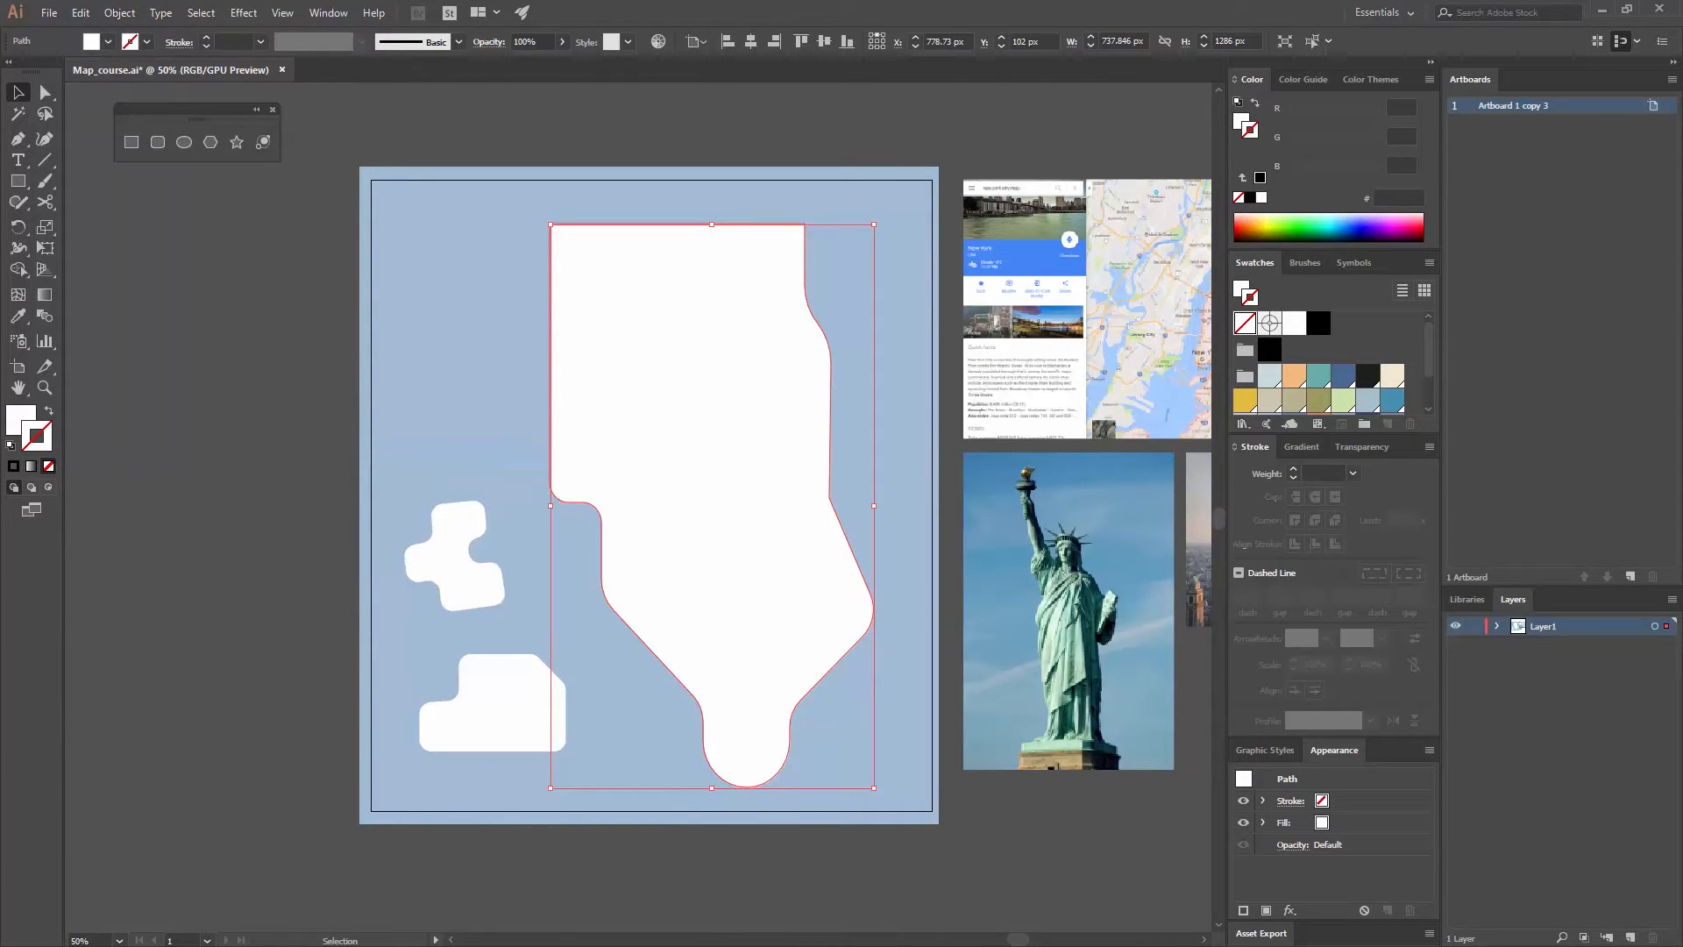
drag(639, 265, 702, 192)
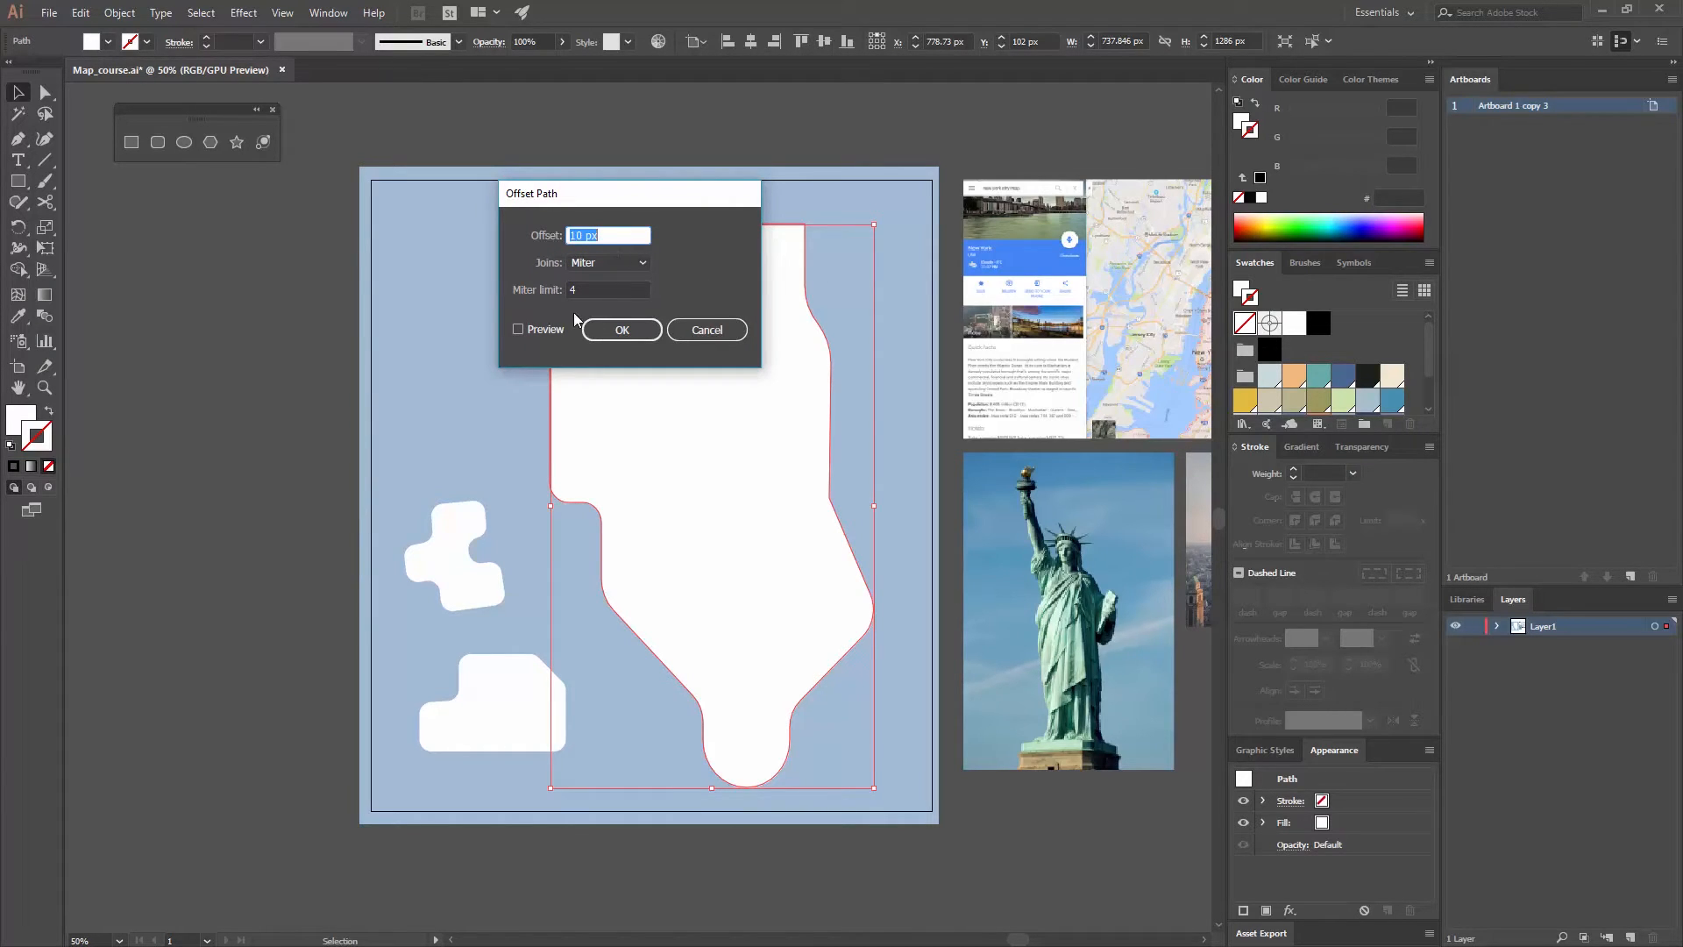
click(537, 331)
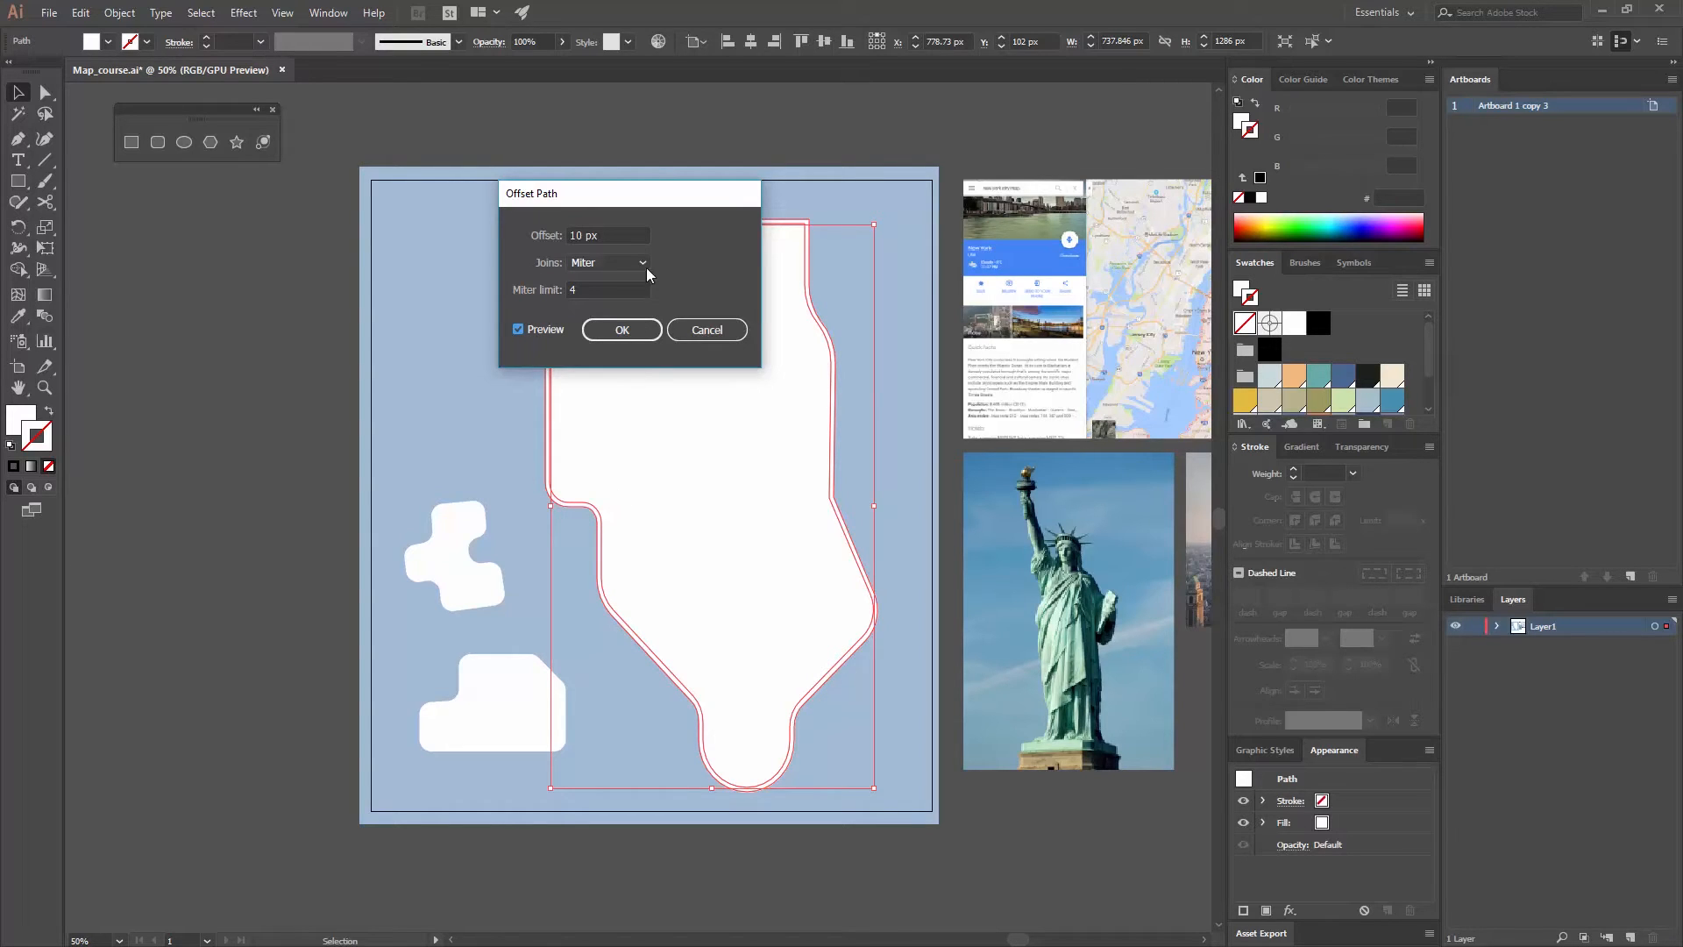
drag(622, 233, 522, 232)
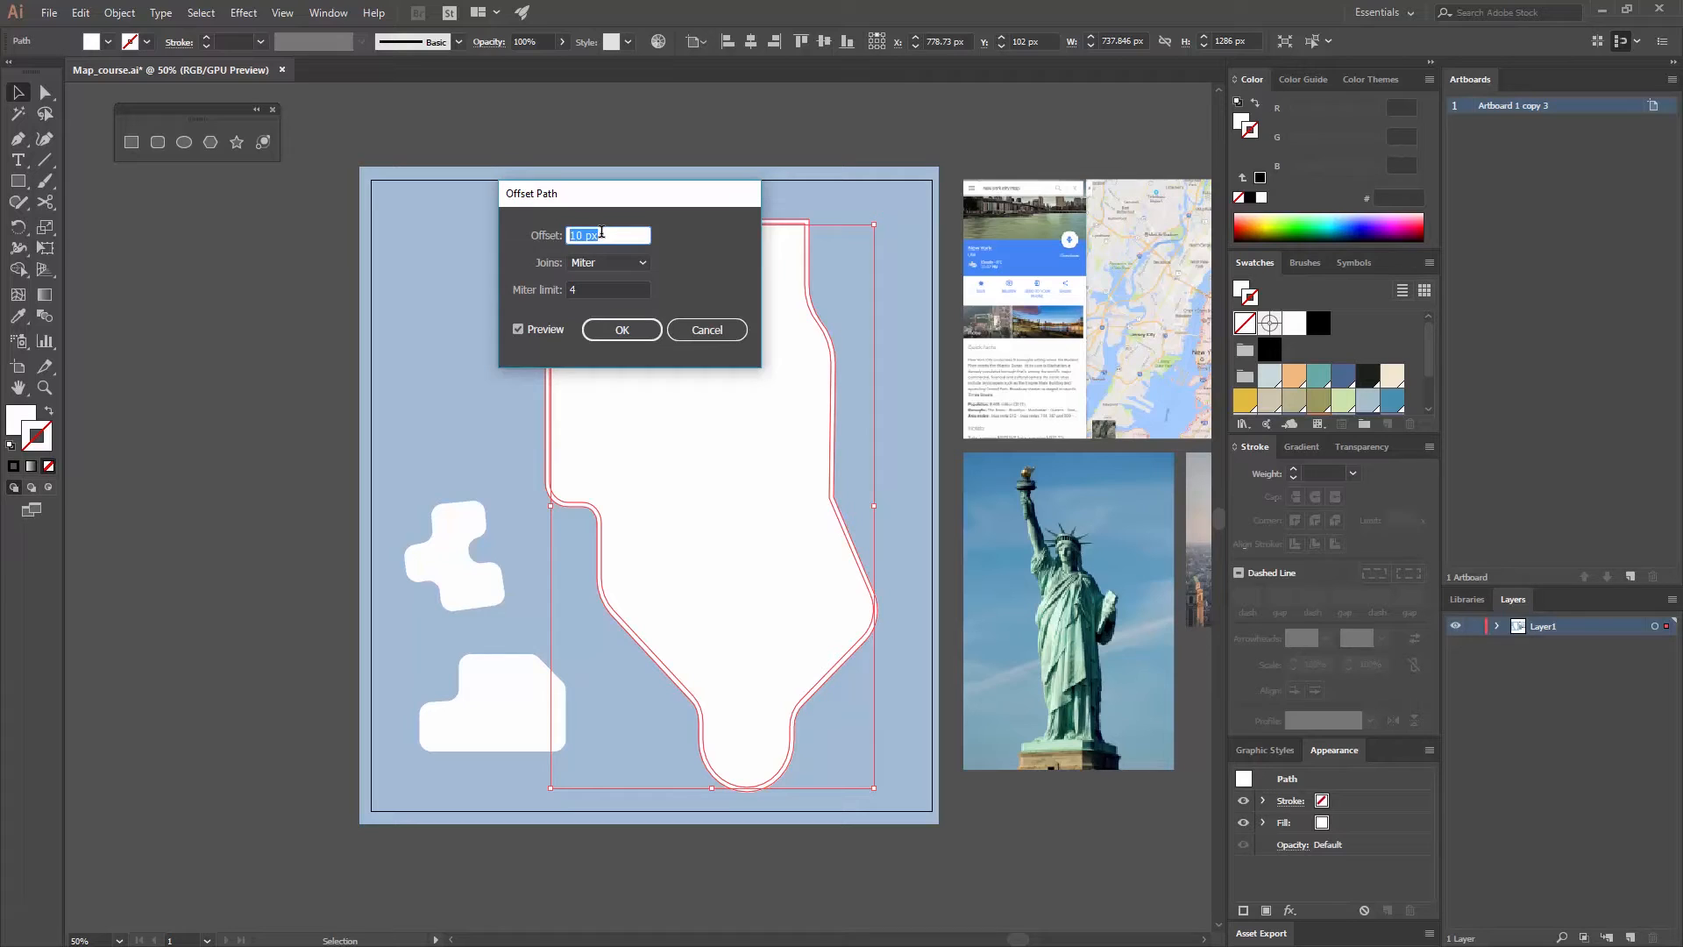
text(20)
click(606, 287)
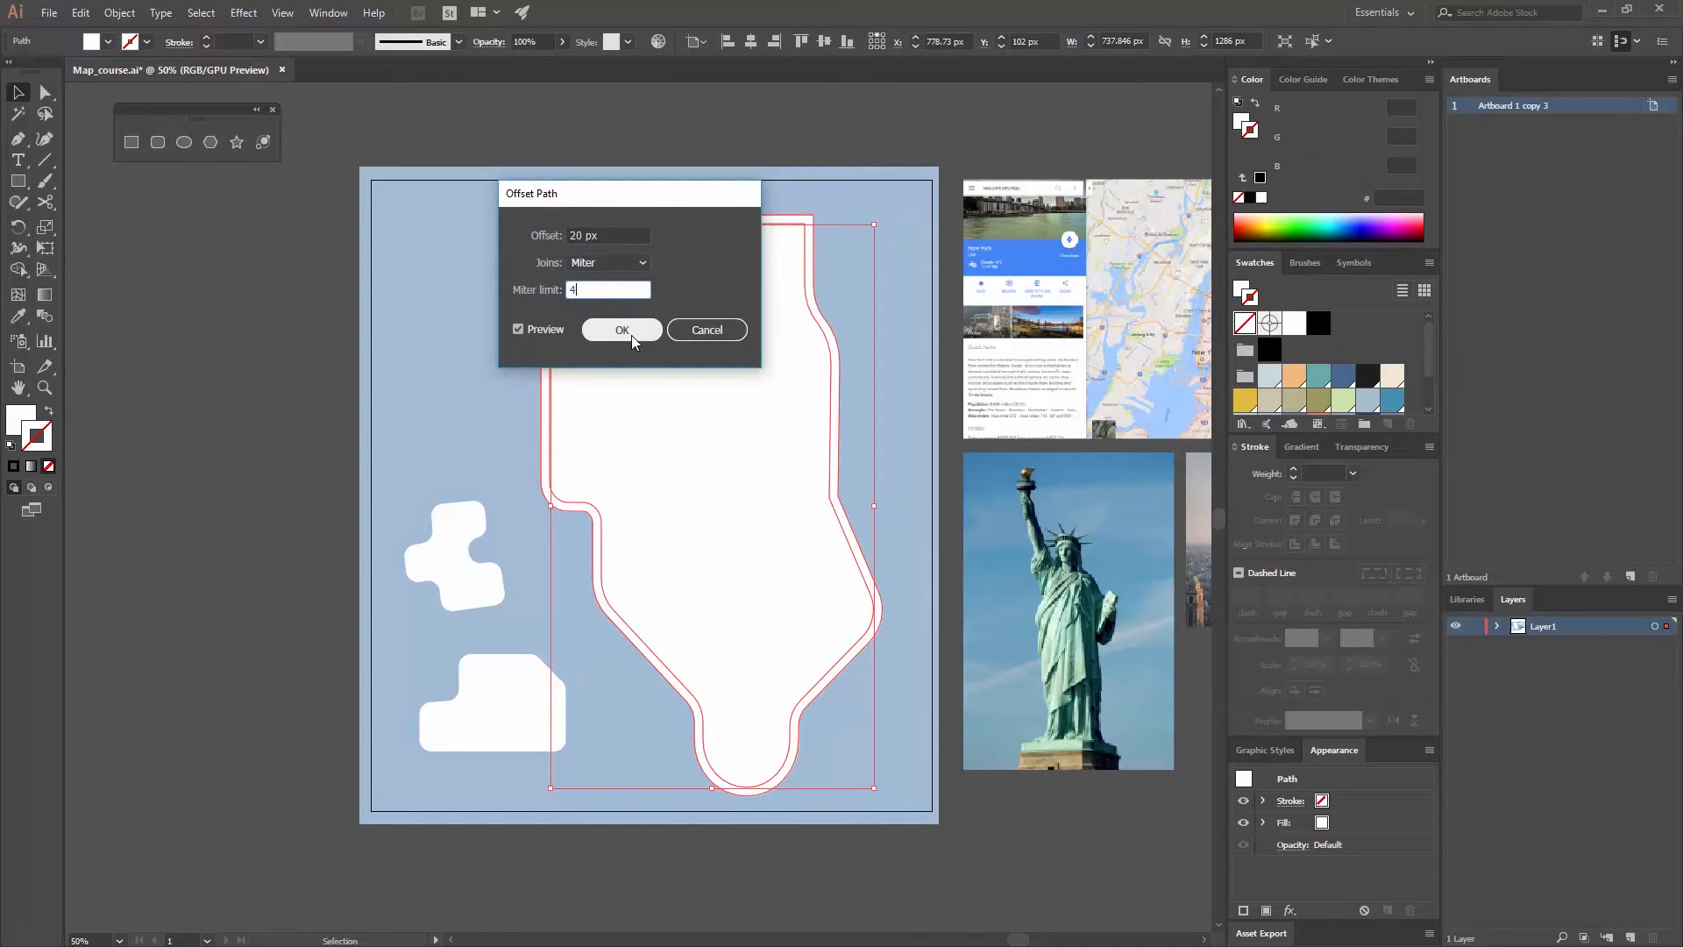
click(631, 335)
- Fill the offset shape around the large land area with the pale blue-grey swatch, R=202 G=218 B=221
click(34, 415)
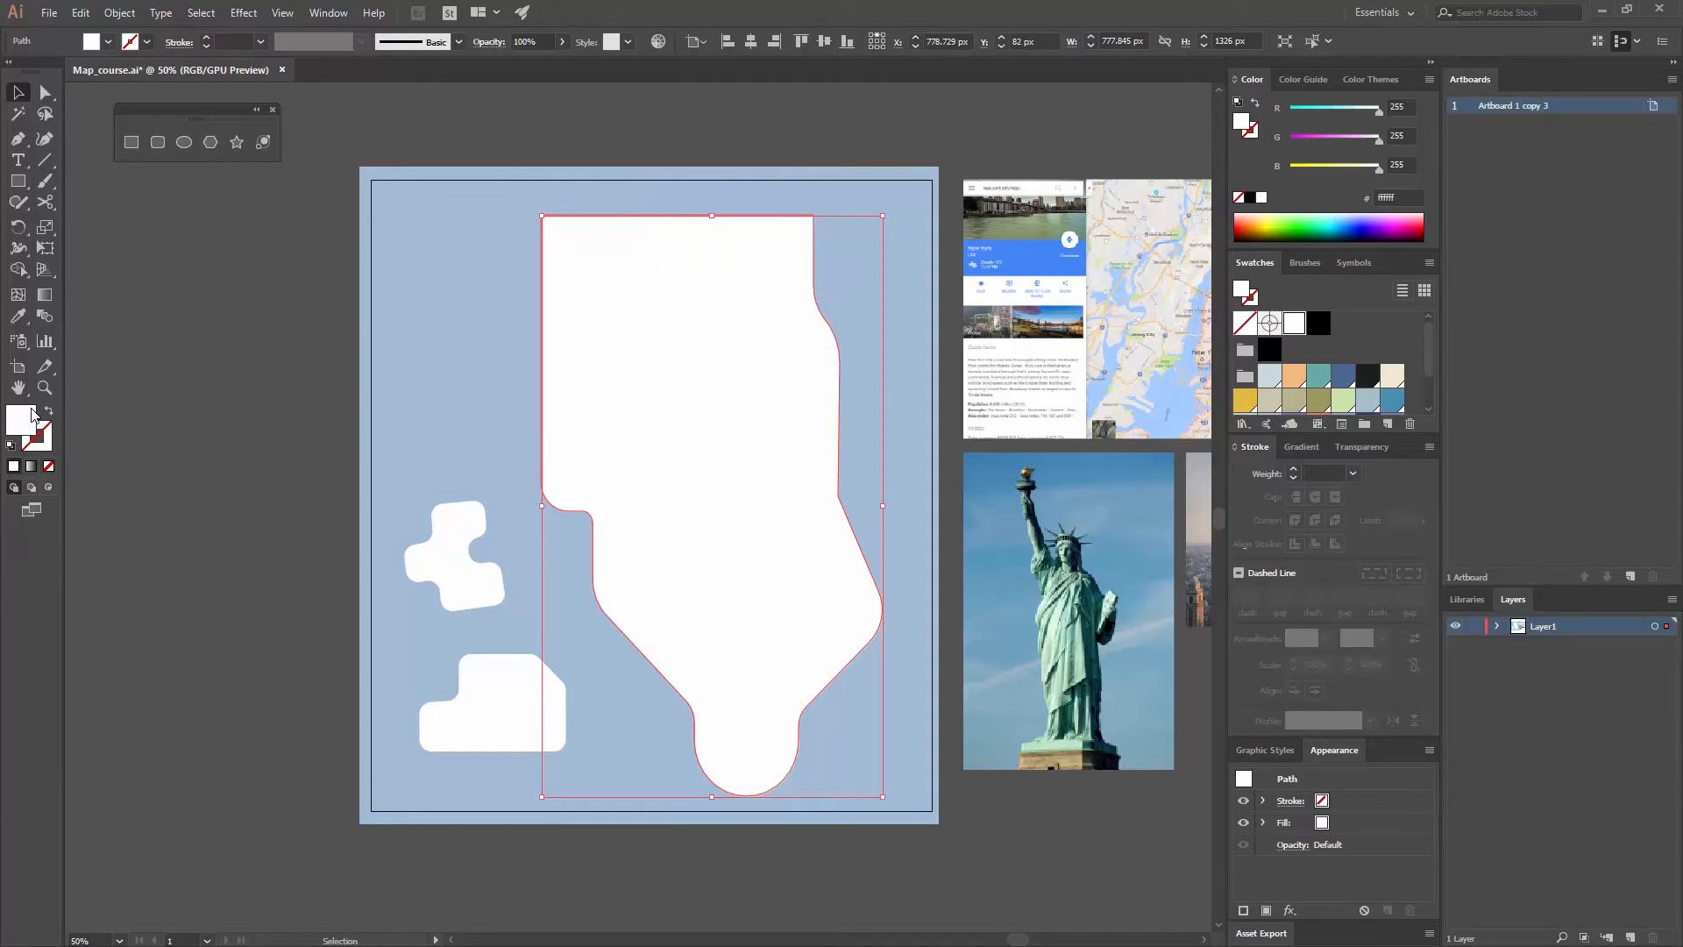
click(1269, 375)
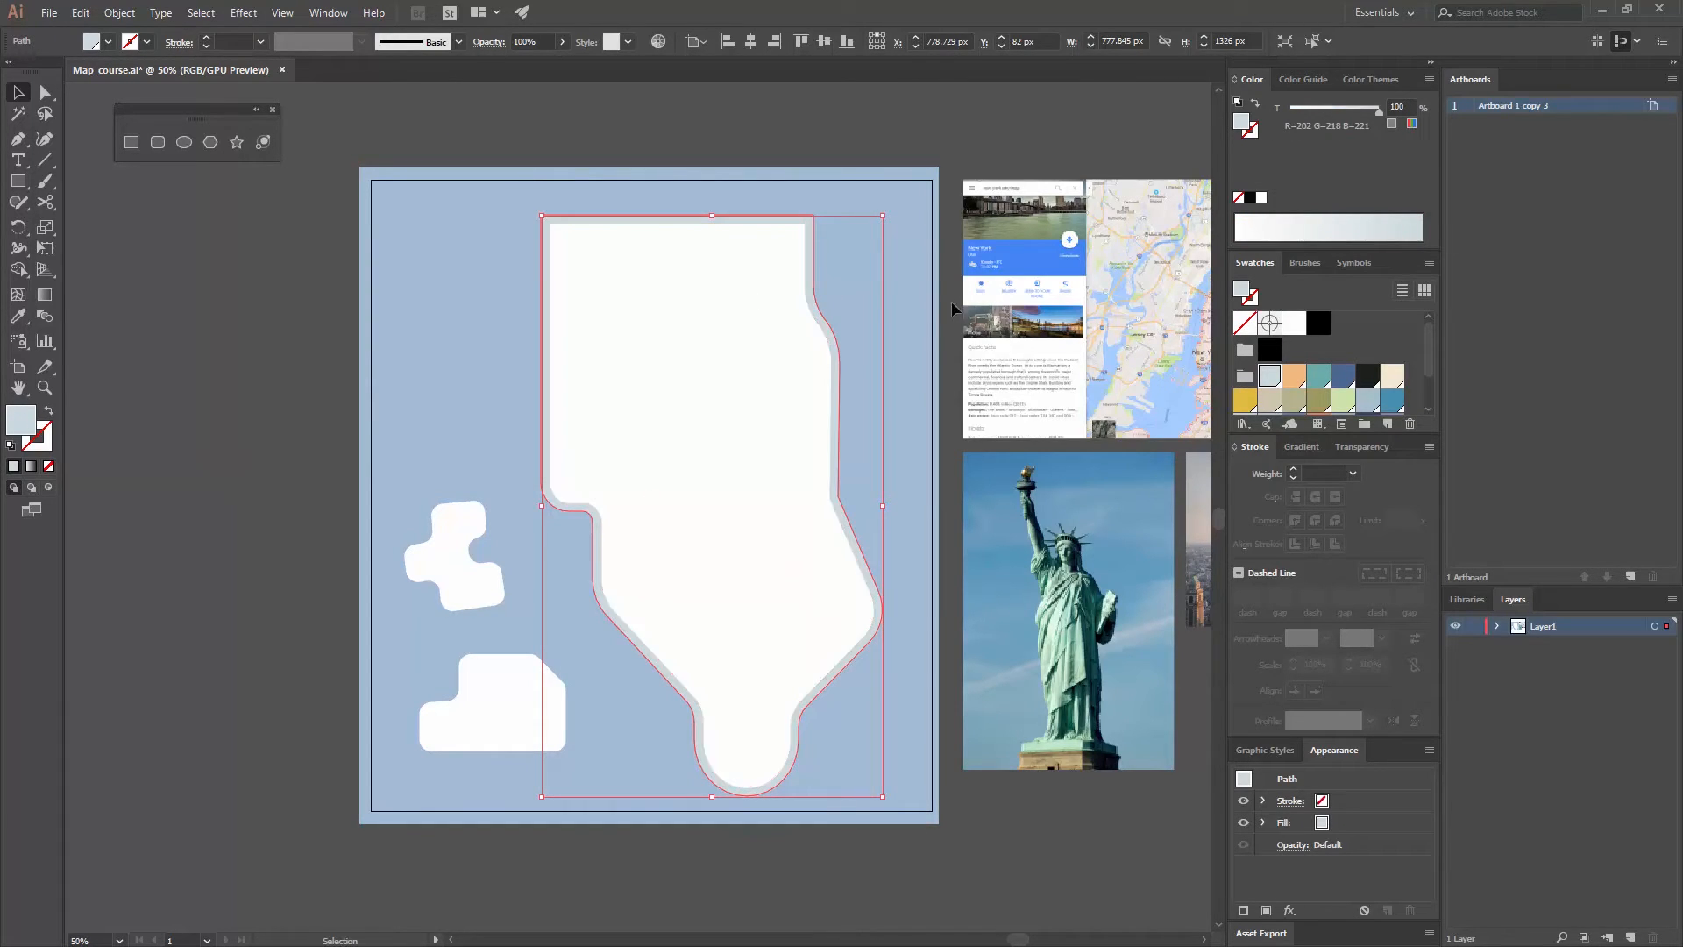
click(929, 147)
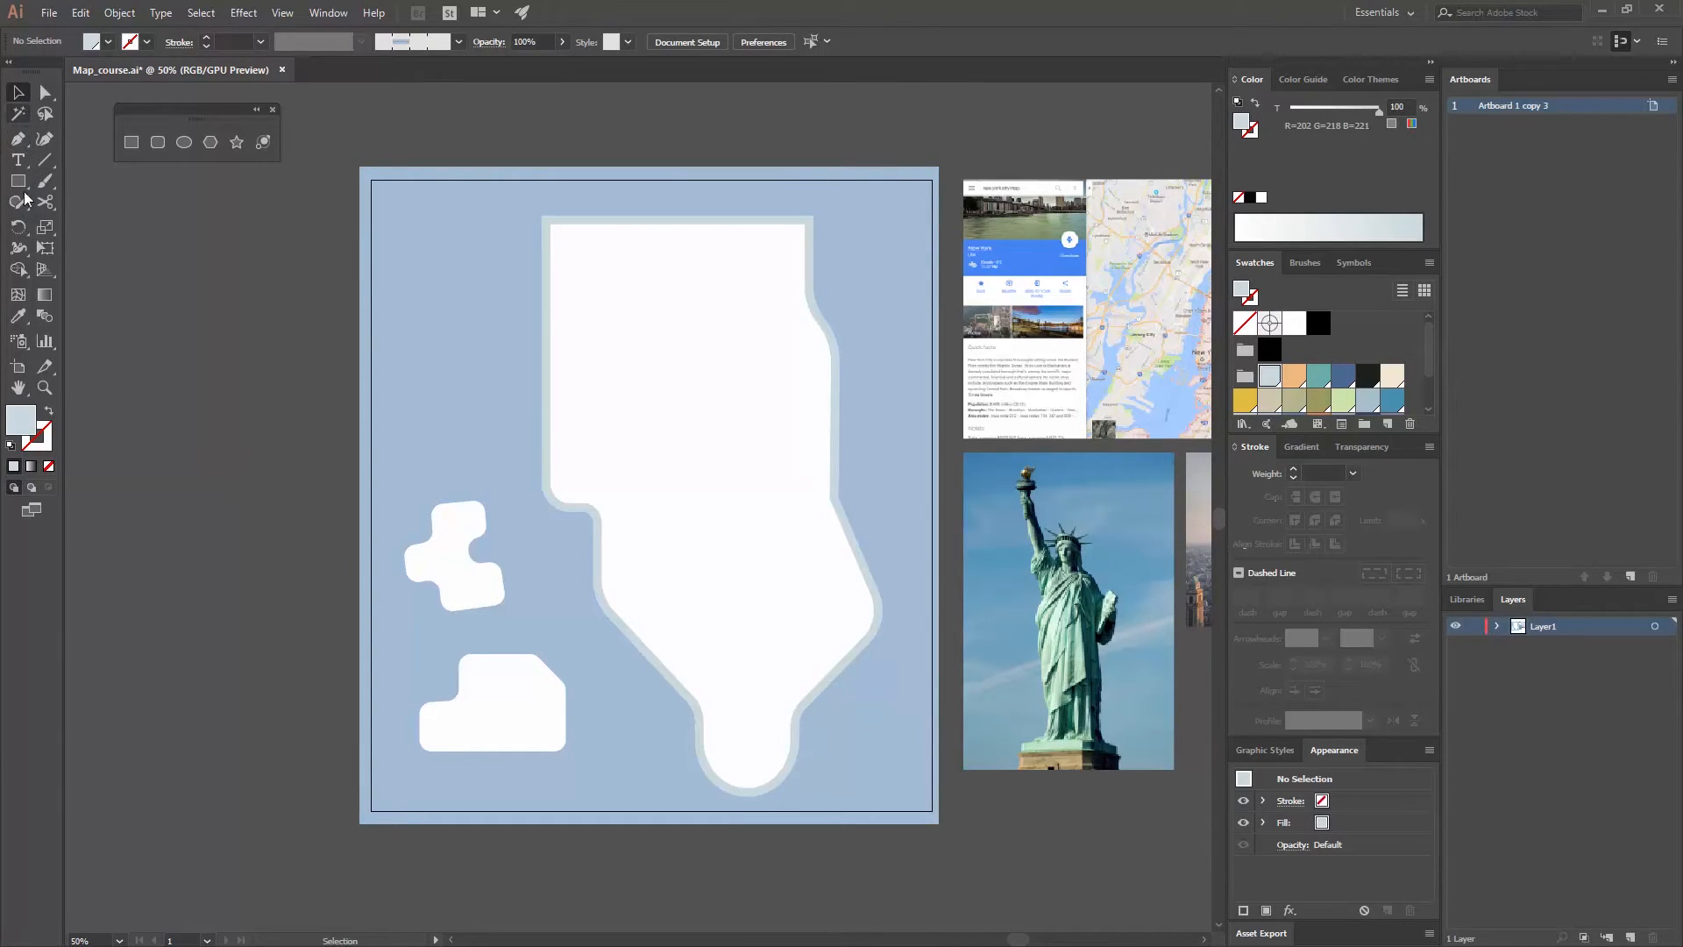
- Draw a straight horizontal line about 149 px long with the Pen tool in the water at the map's upper left
click(16, 140)
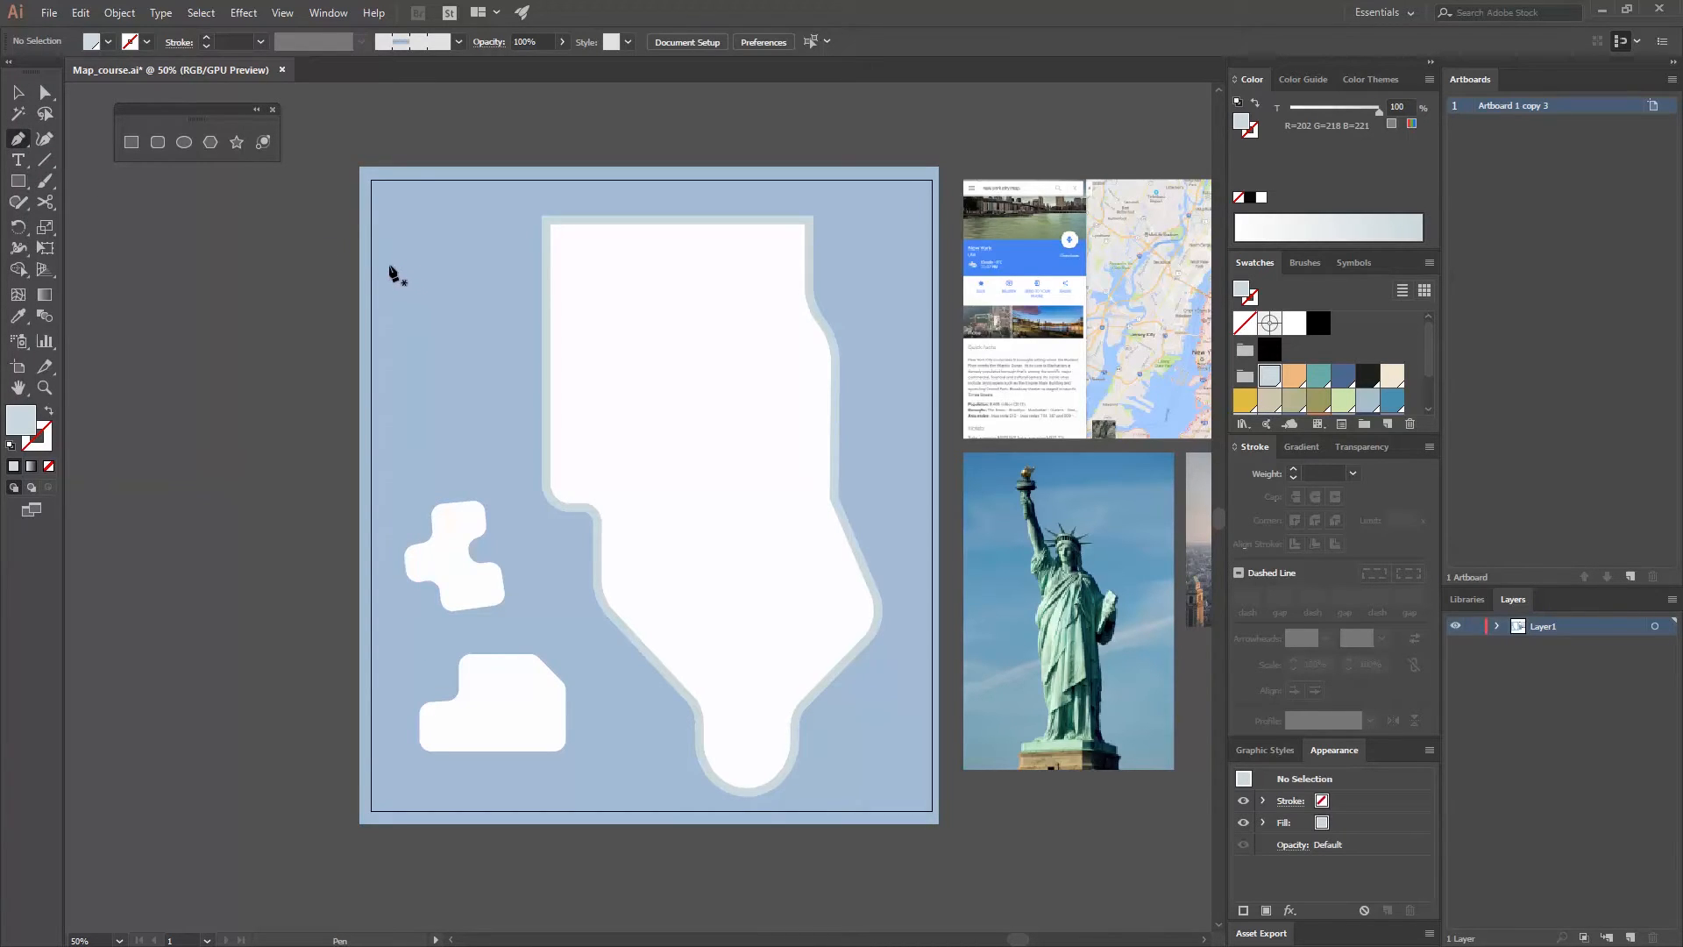
click(388, 264)
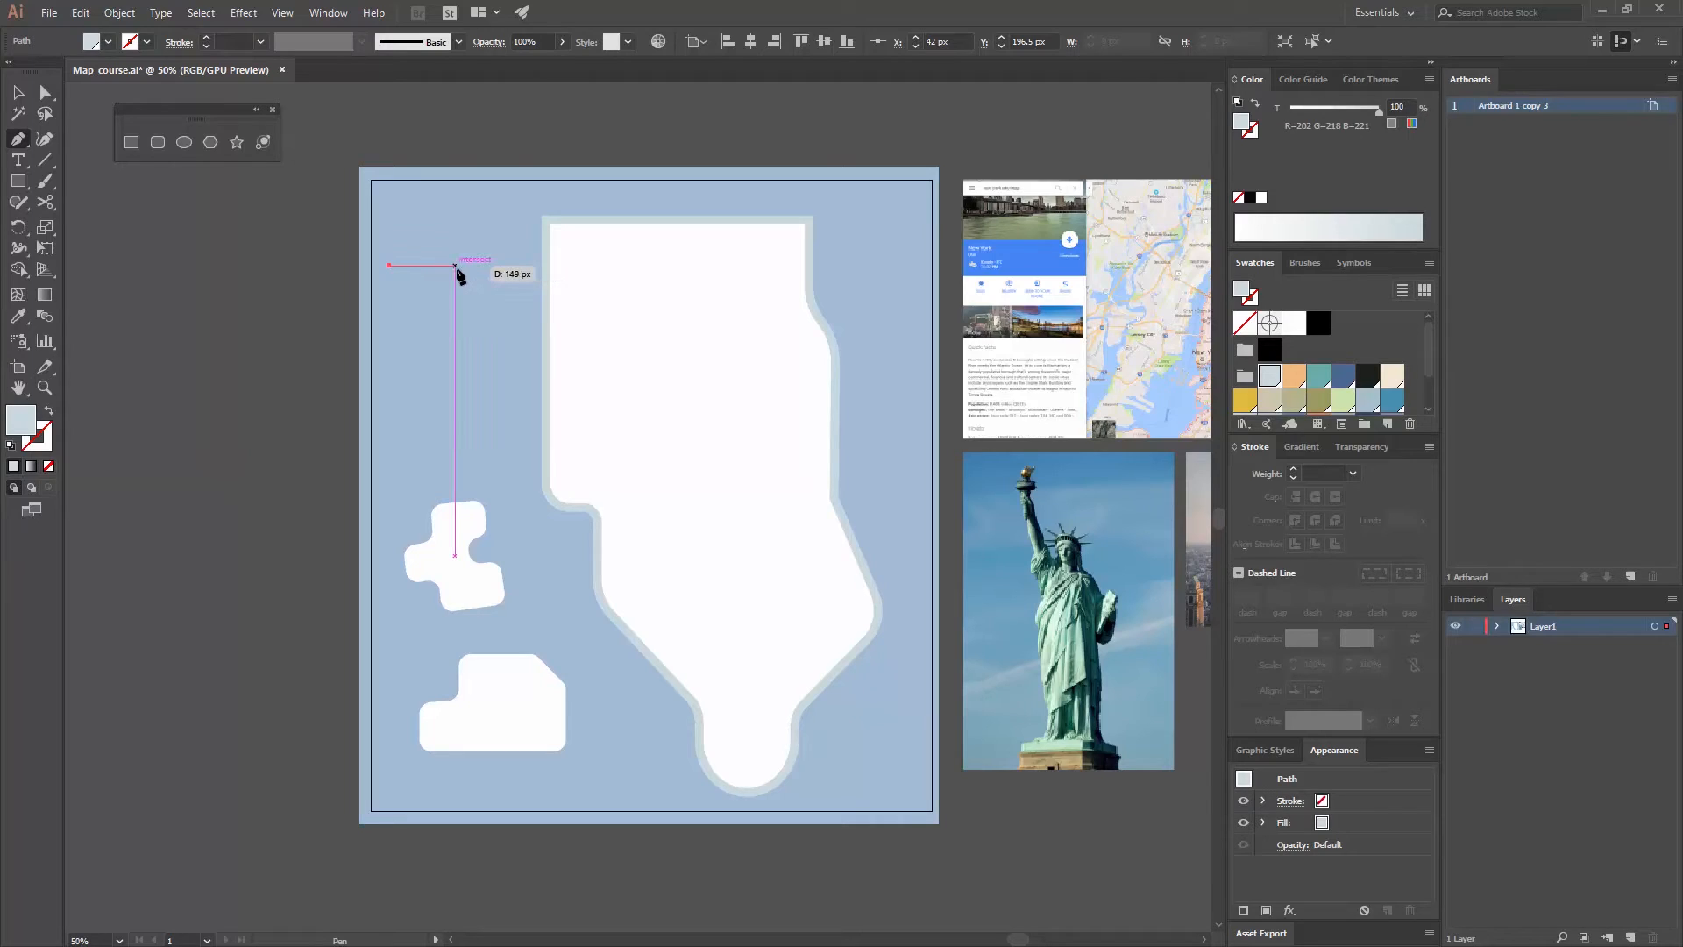
click(455, 265)
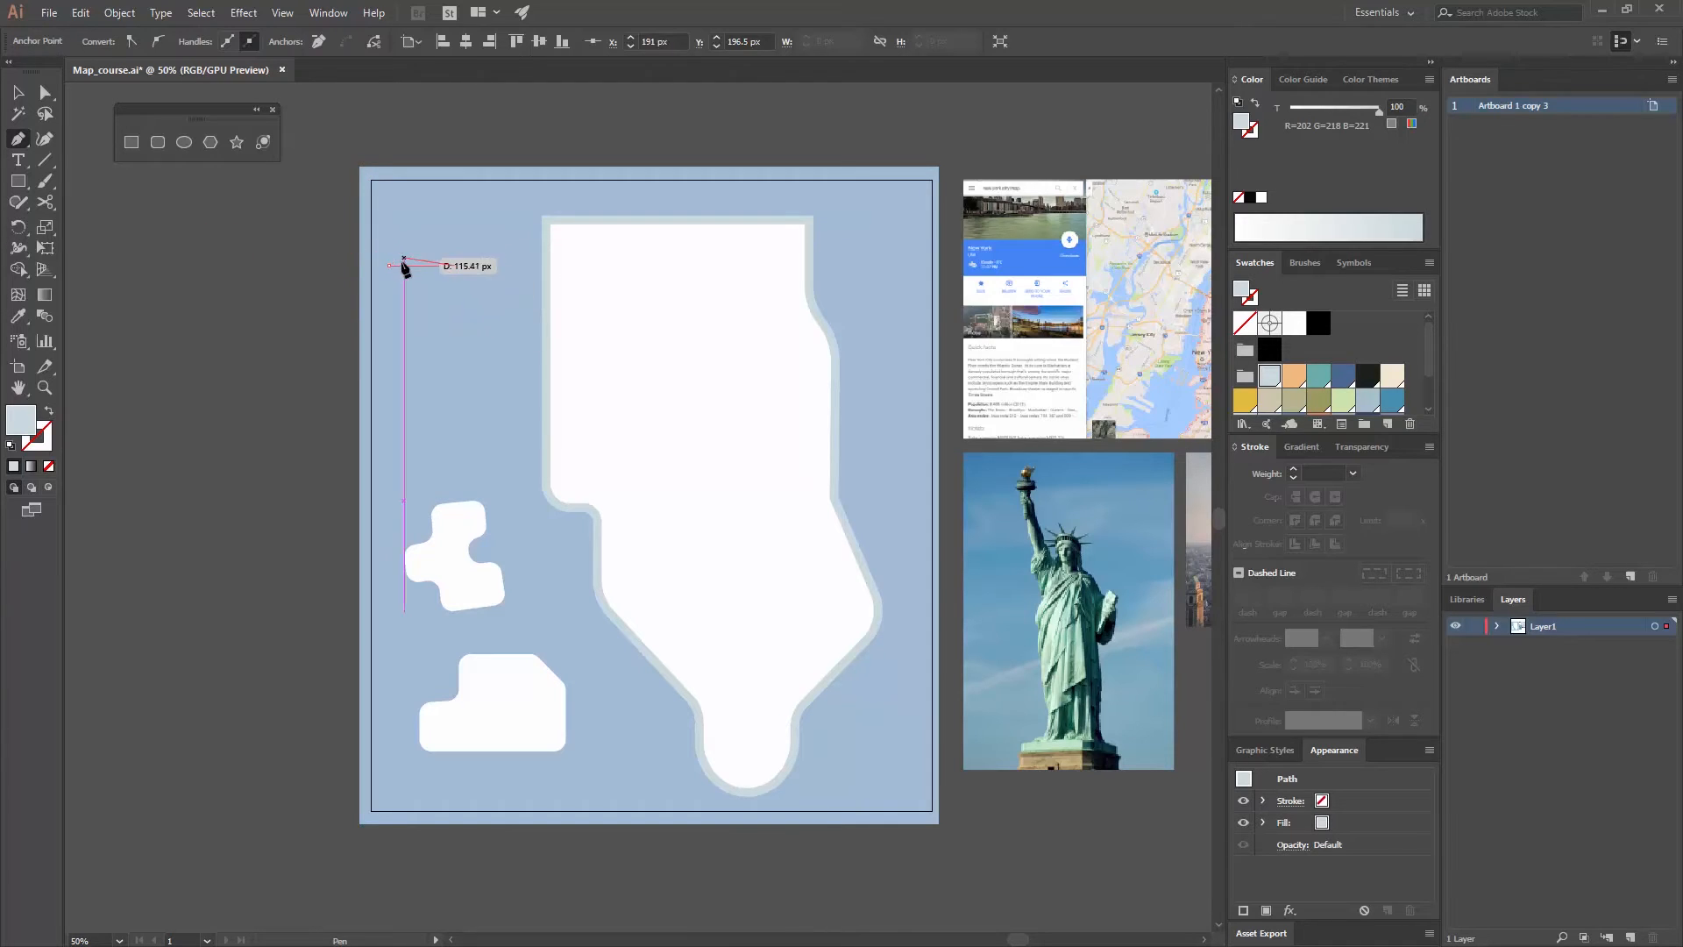
click(20, 93)
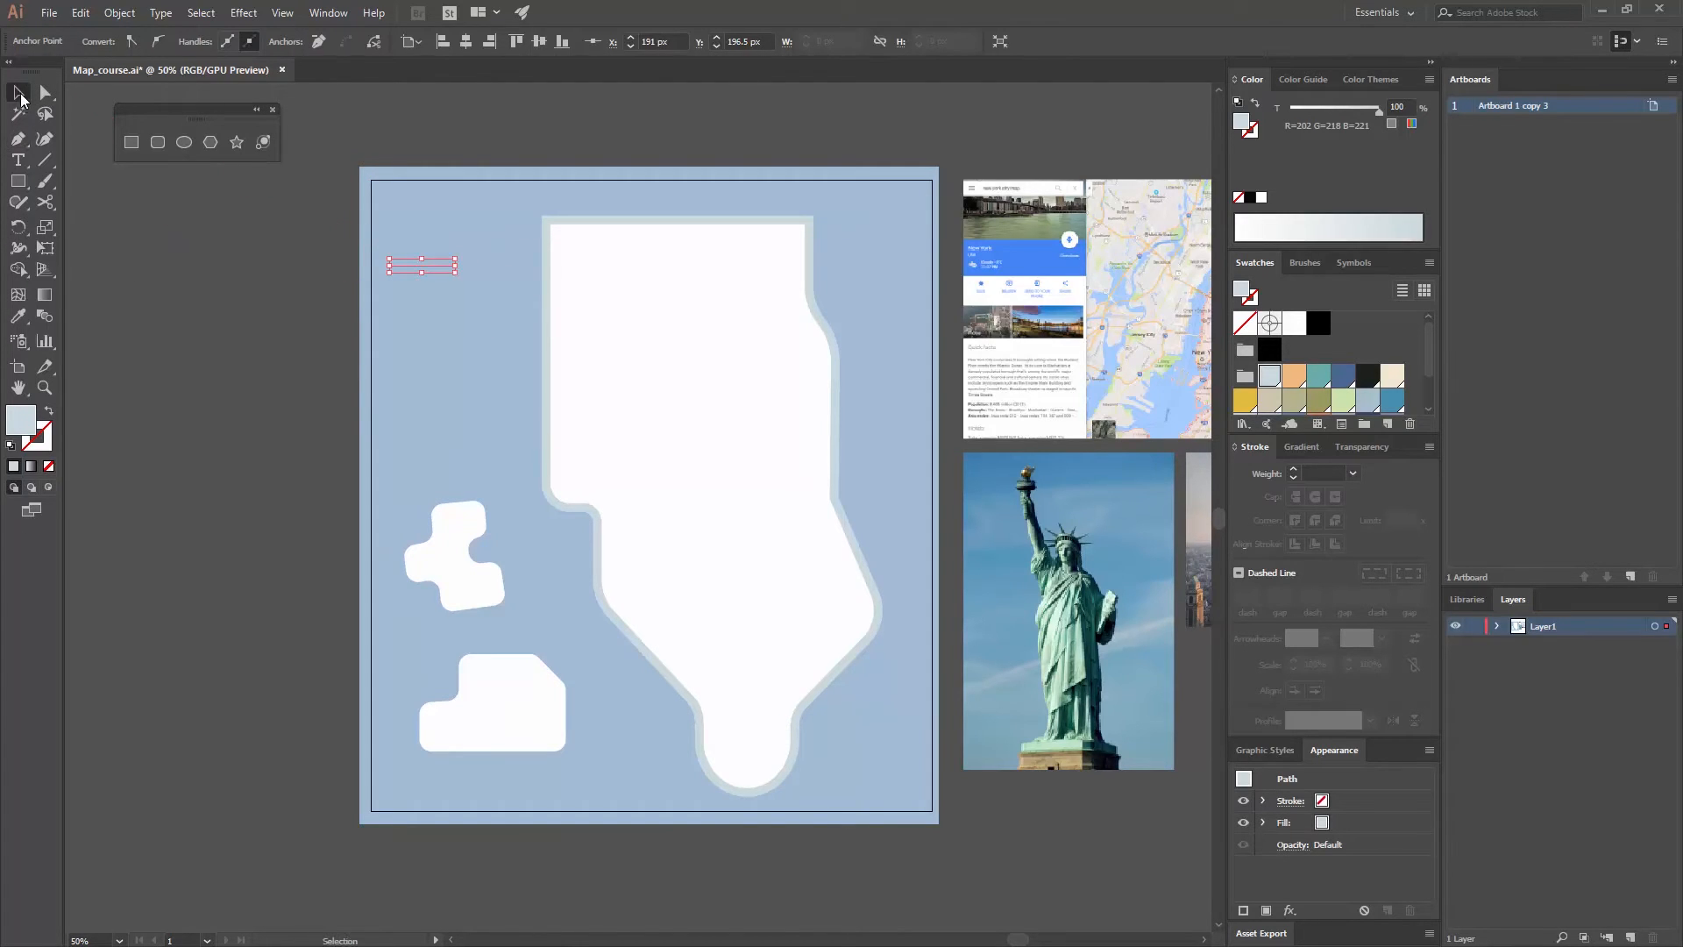
click(244, 261)
- Swap the fill and stroke of the short horizontal line so the pale blue-grey colour is on its stroke
click(419, 266)
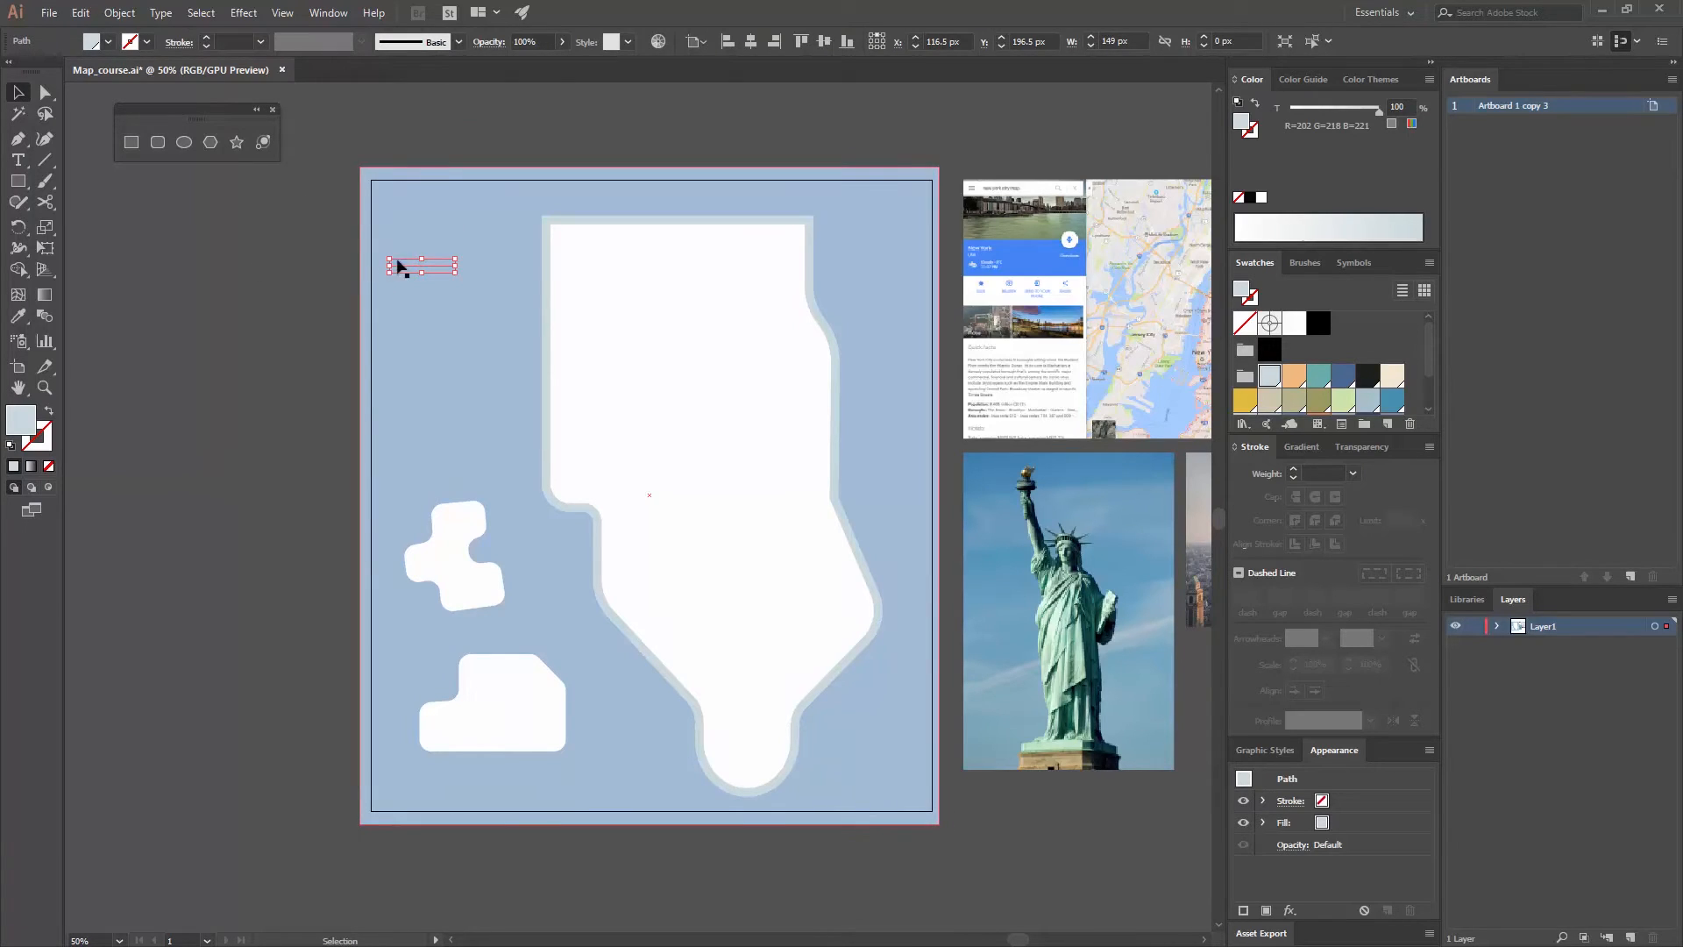
click(48, 415)
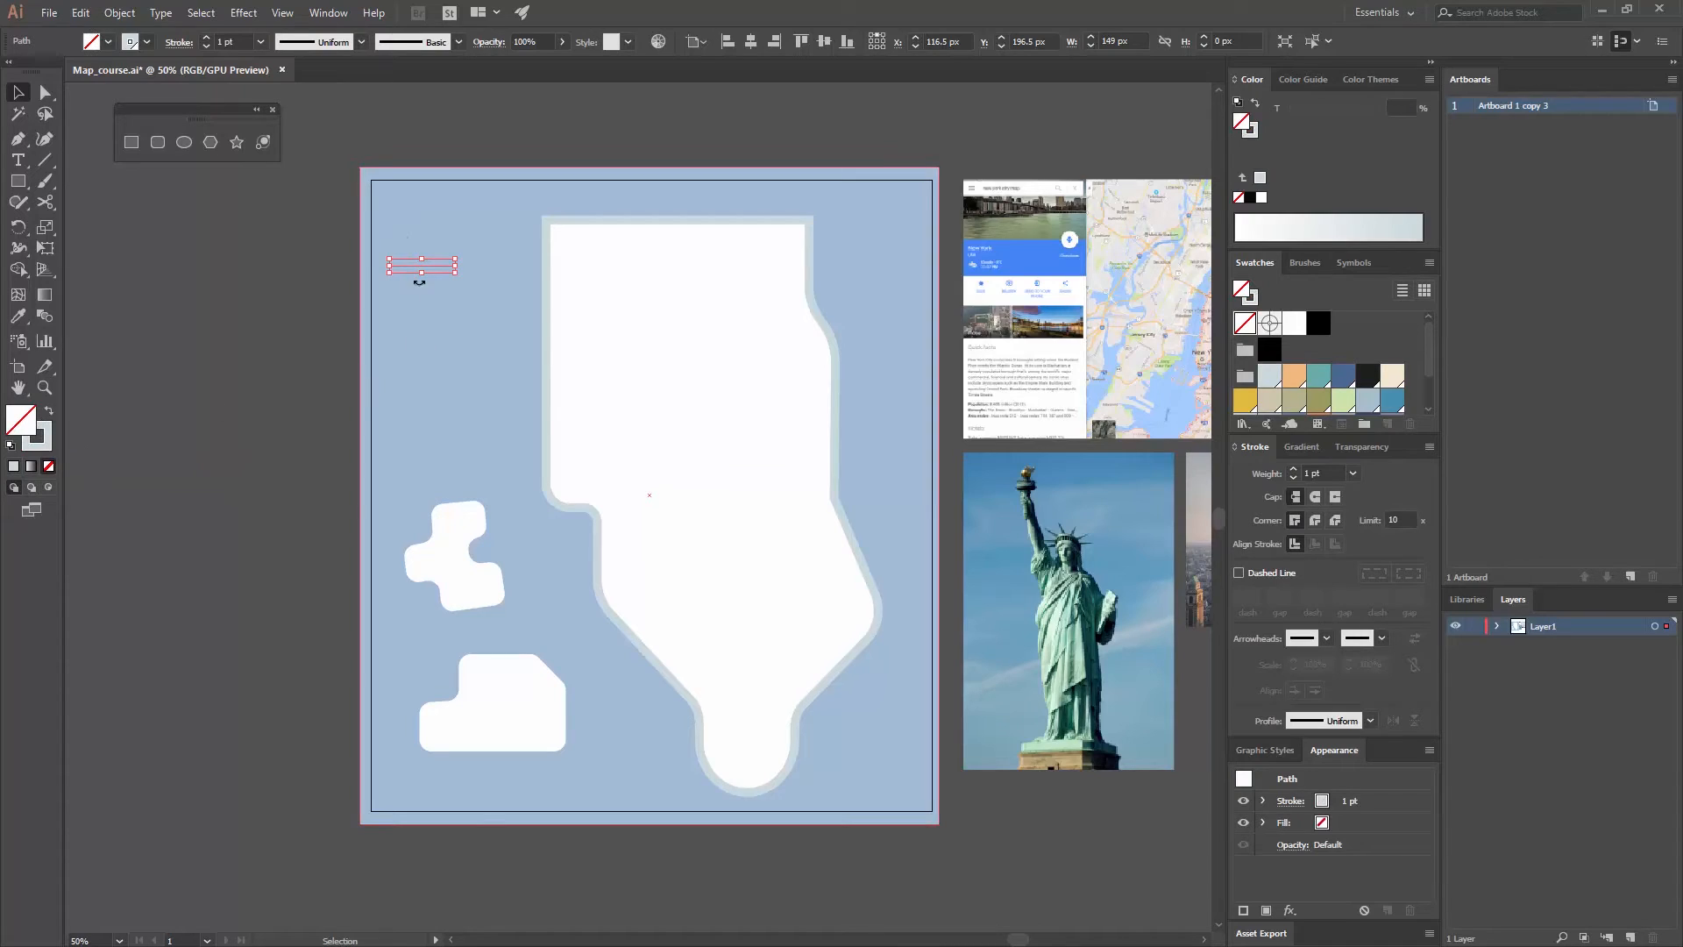
click(284, 345)
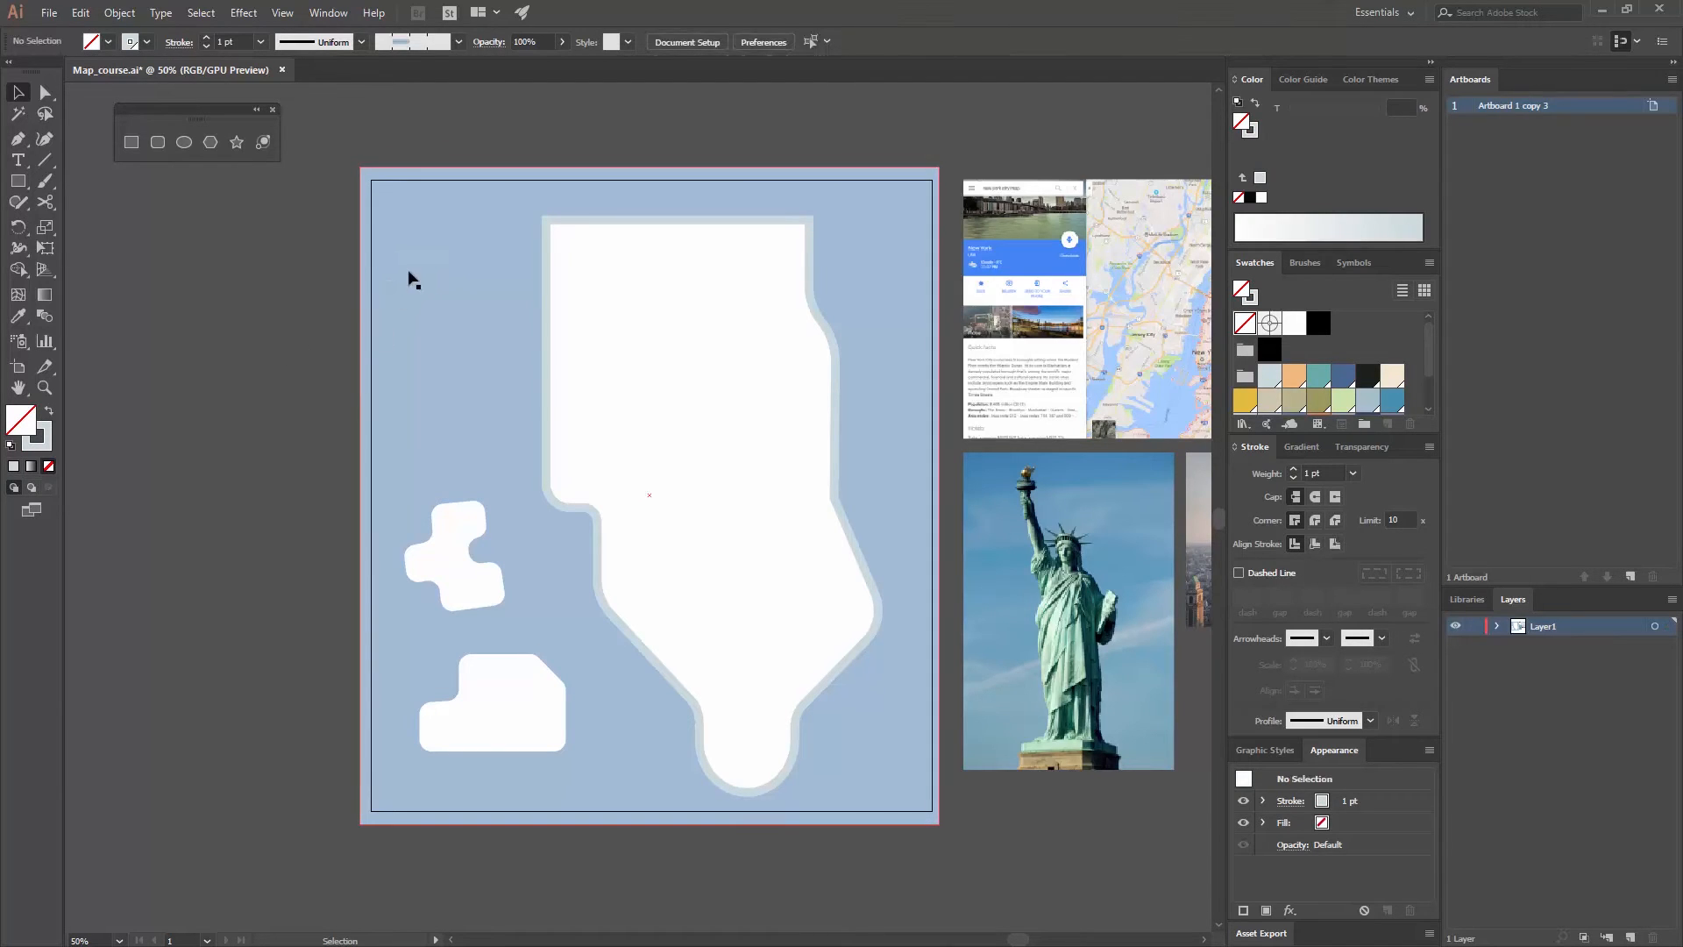
- Set the stroke weight of the short horizontal line to 3 pt
click(415, 268)
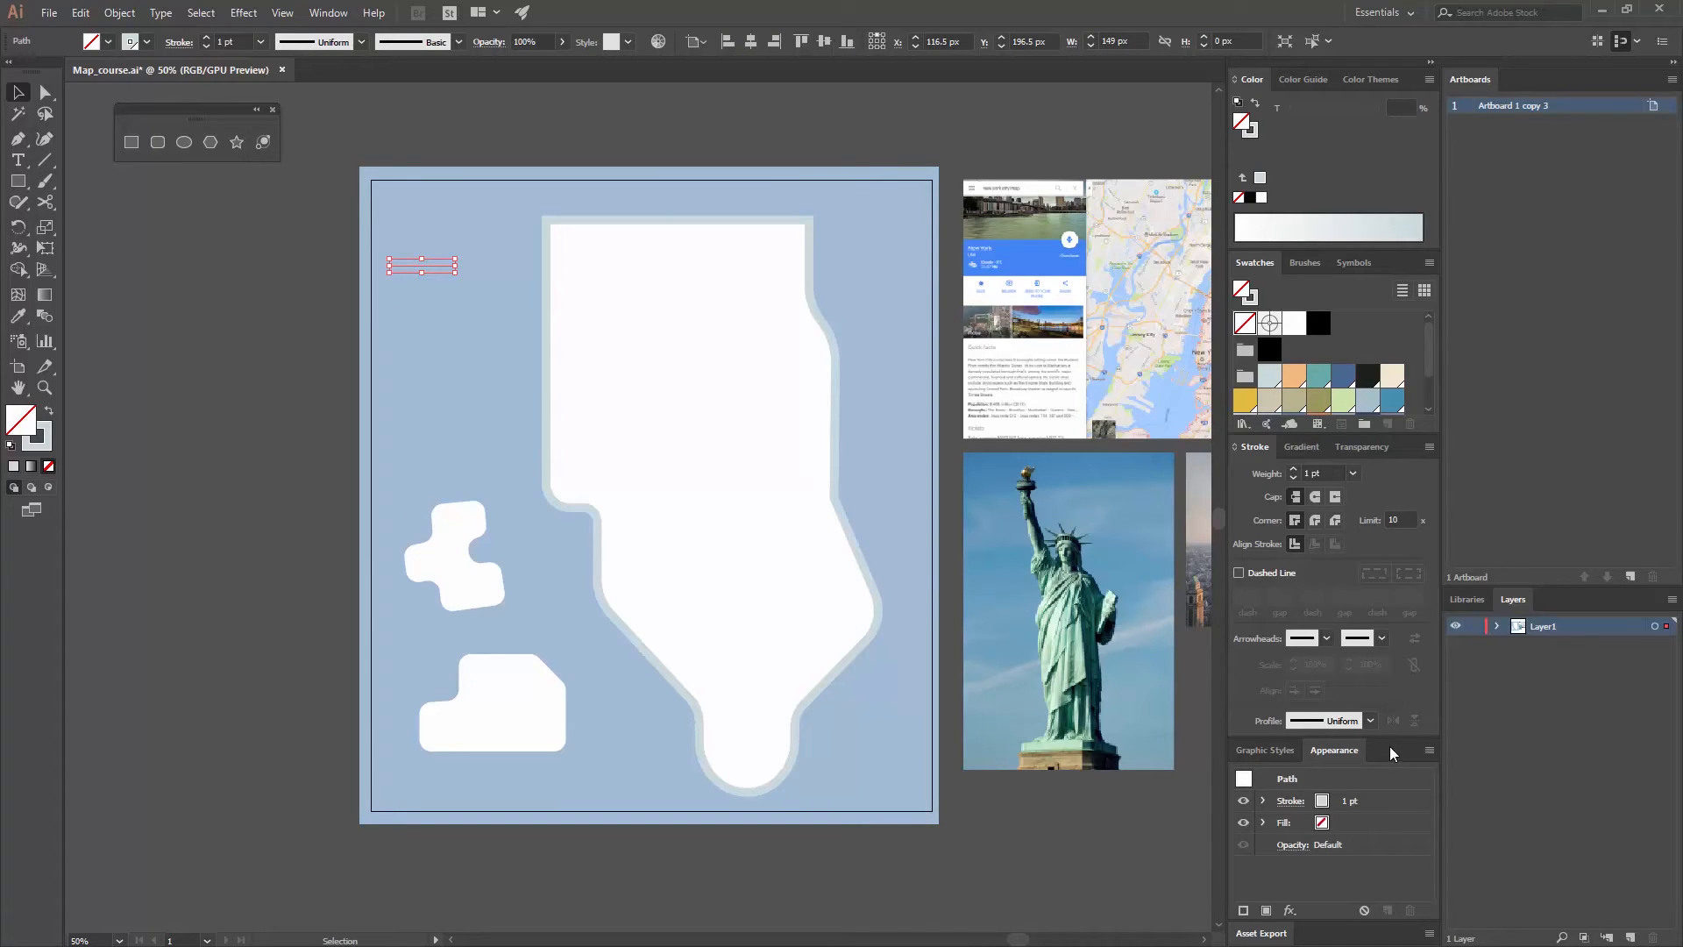
click(330, 14)
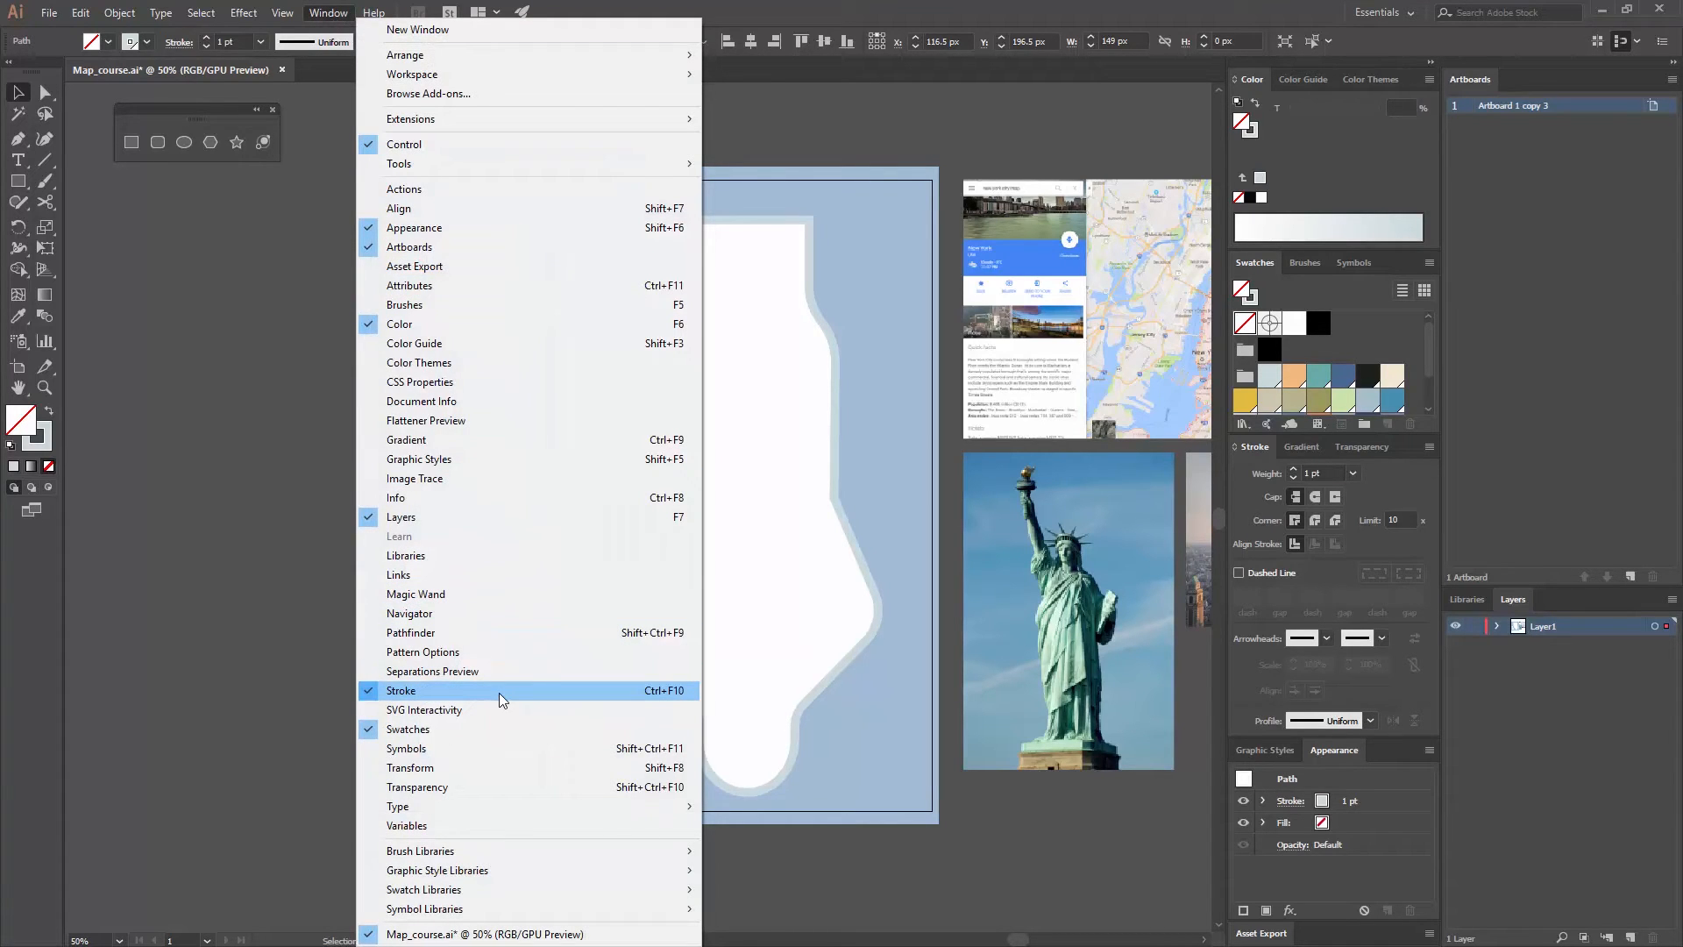
click(498, 693)
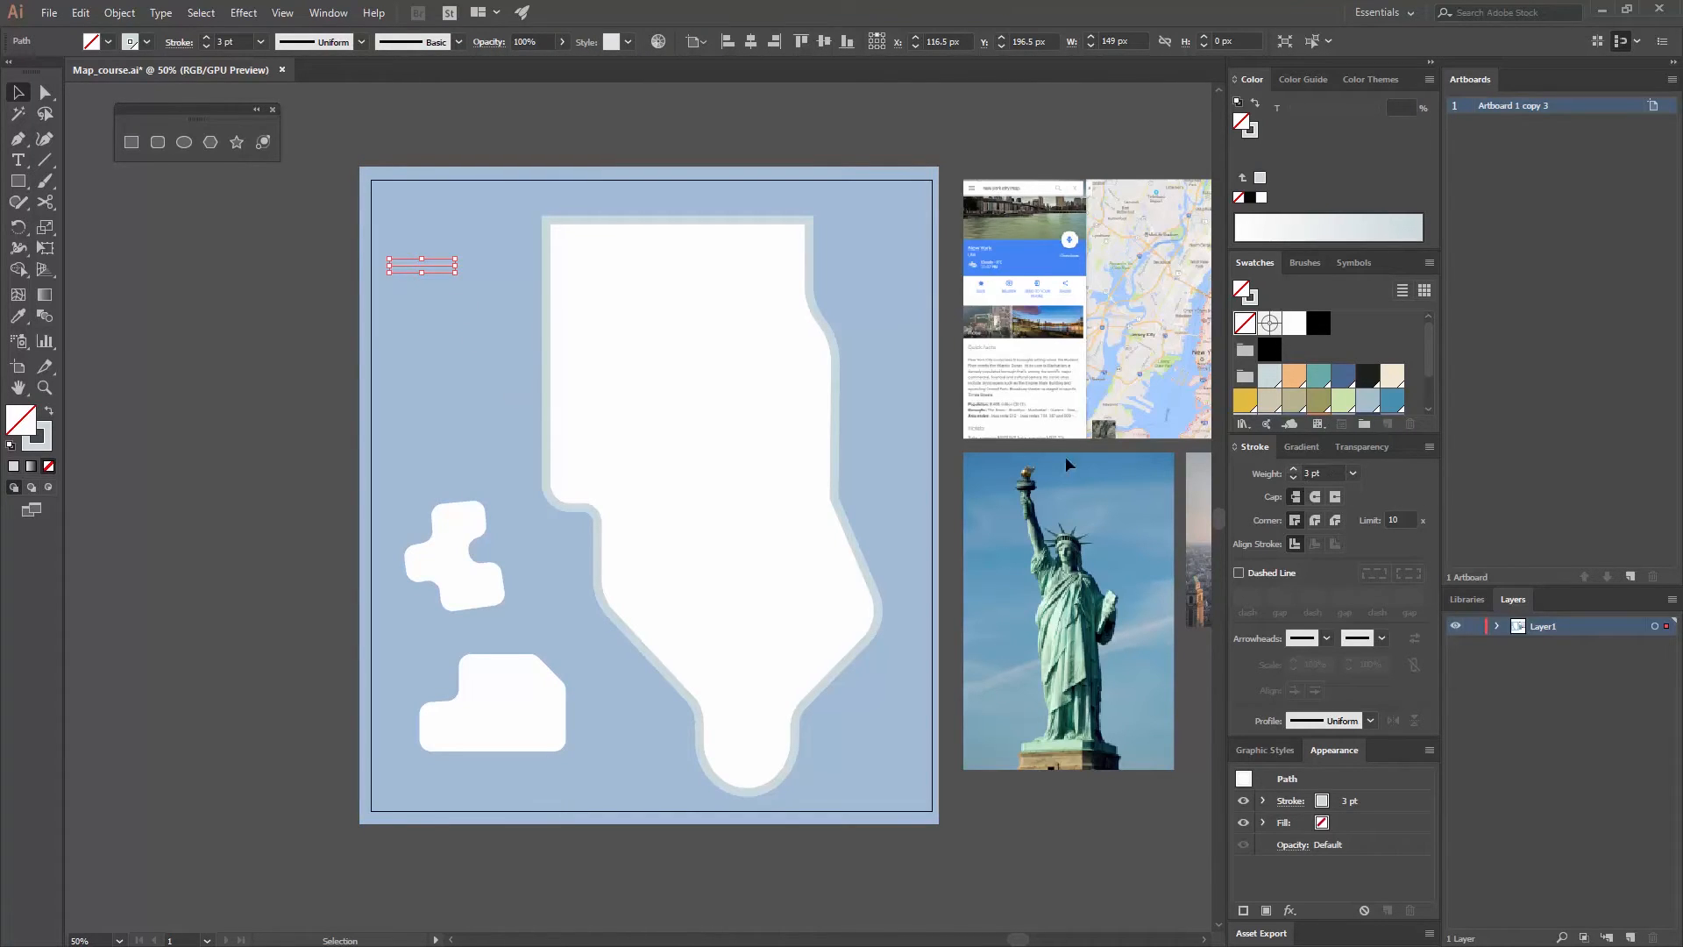
- Move the short horizontal line slightly down and to the right in the water area, then deselect it
click(464, 381)
drag(439, 265, 455, 300)
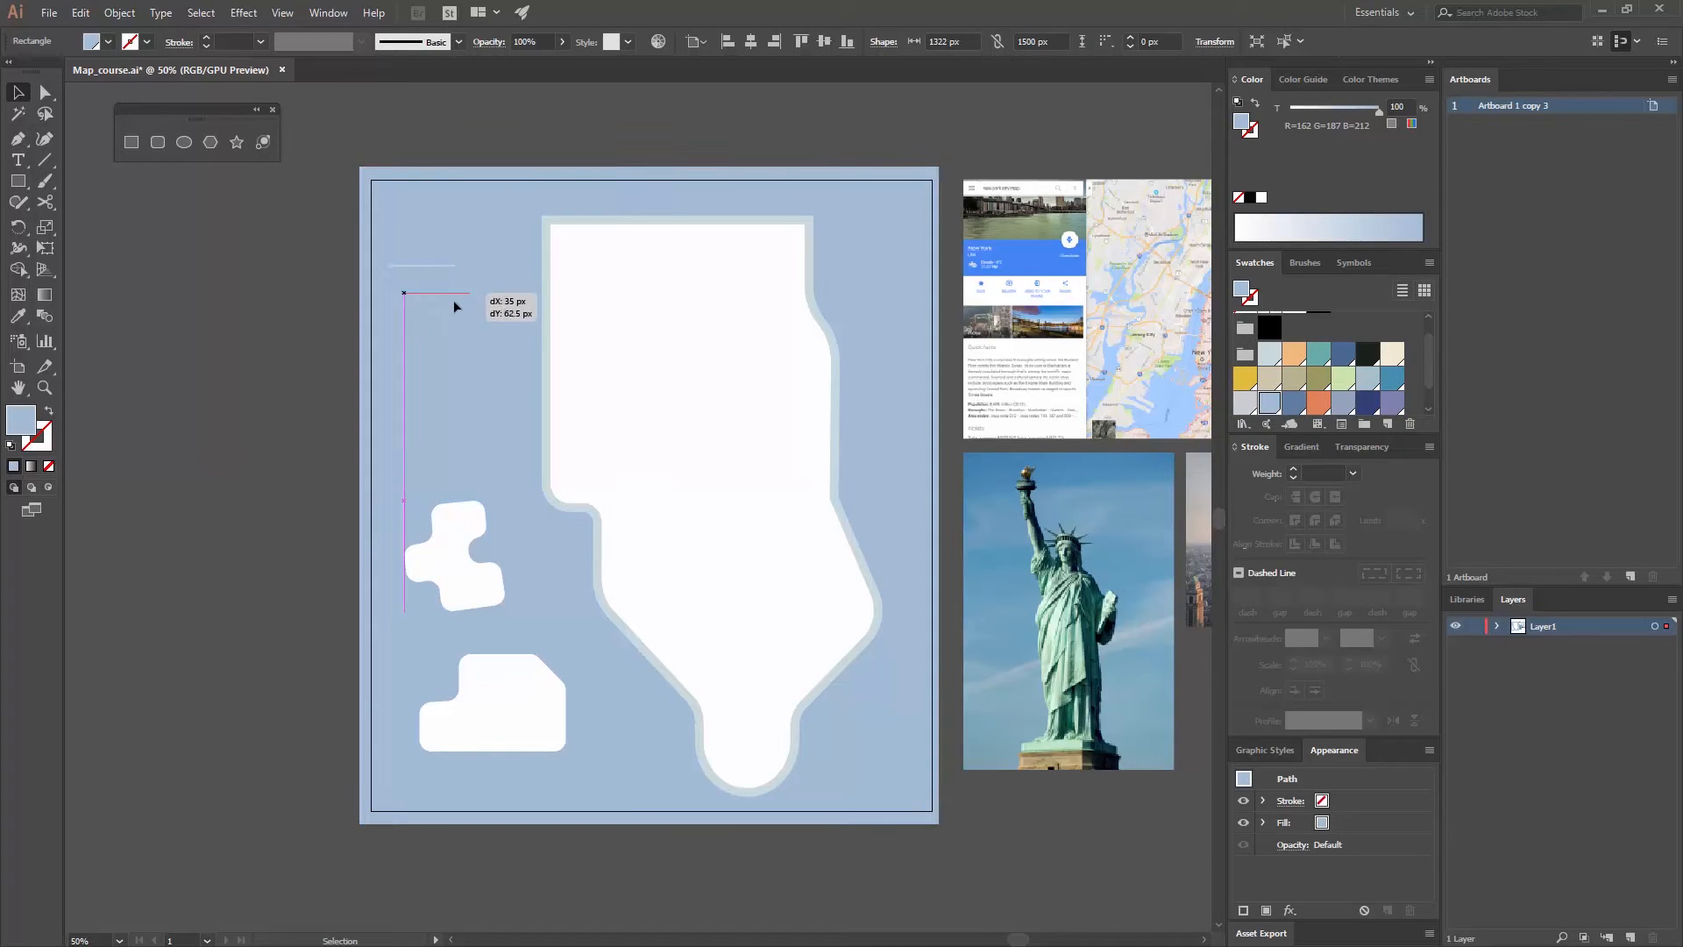
click(302, 233)
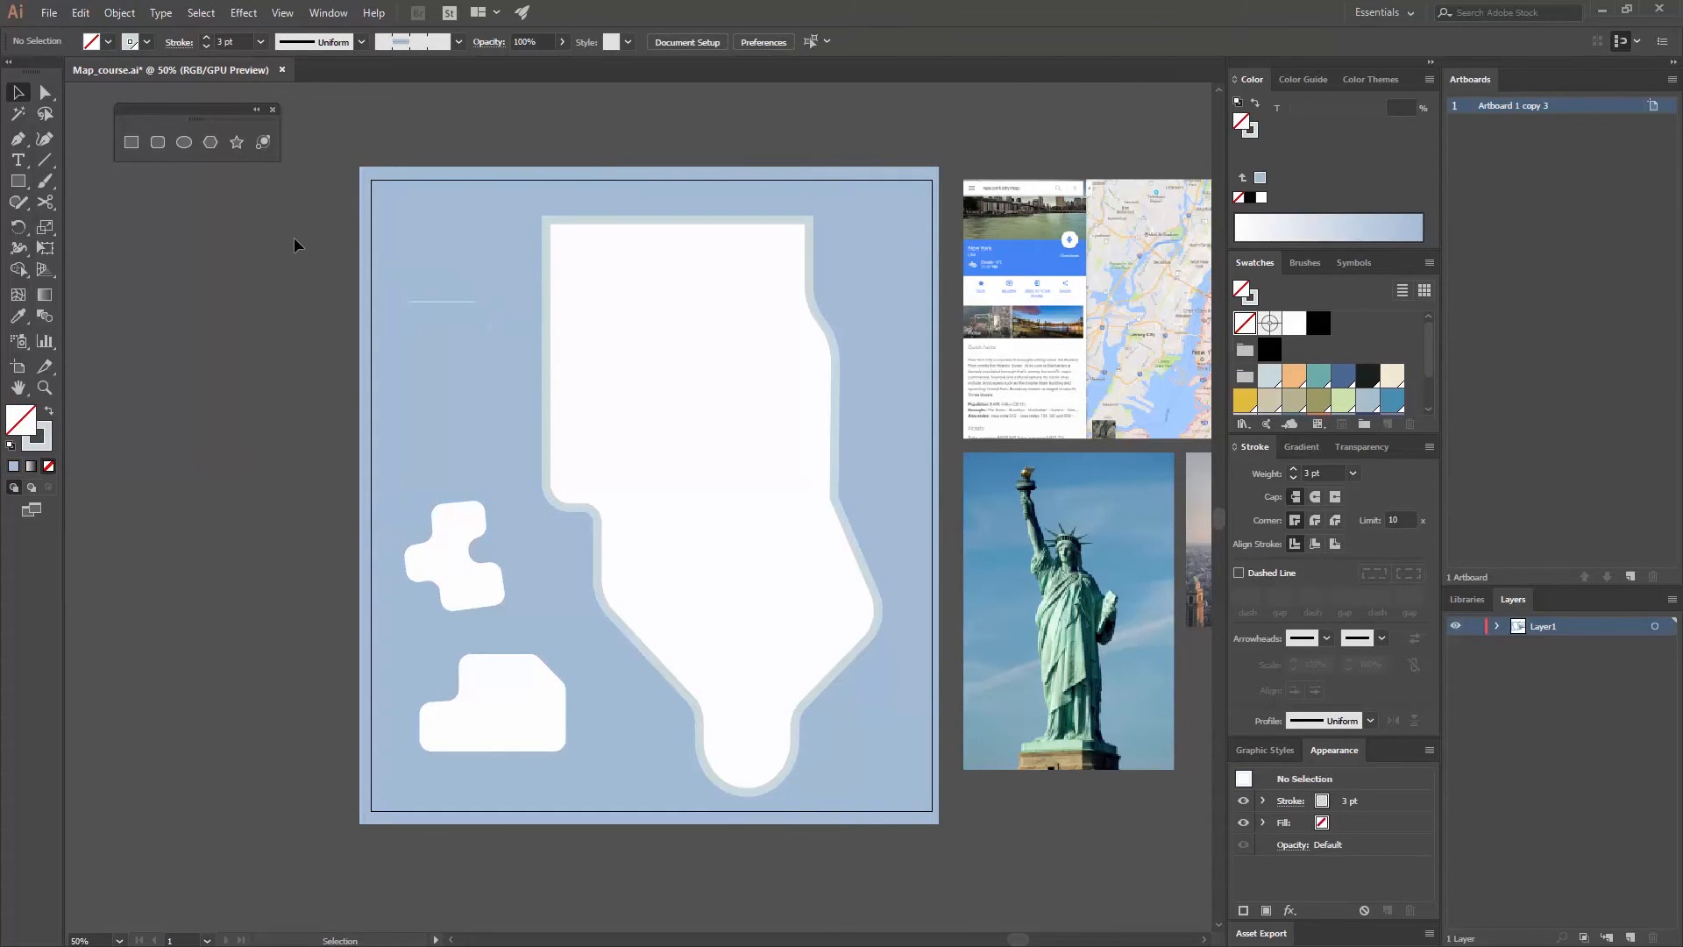
- Open the Zig Zag distortion effect for the short horizontal line and turn on its preview
key(ctrl+equal)
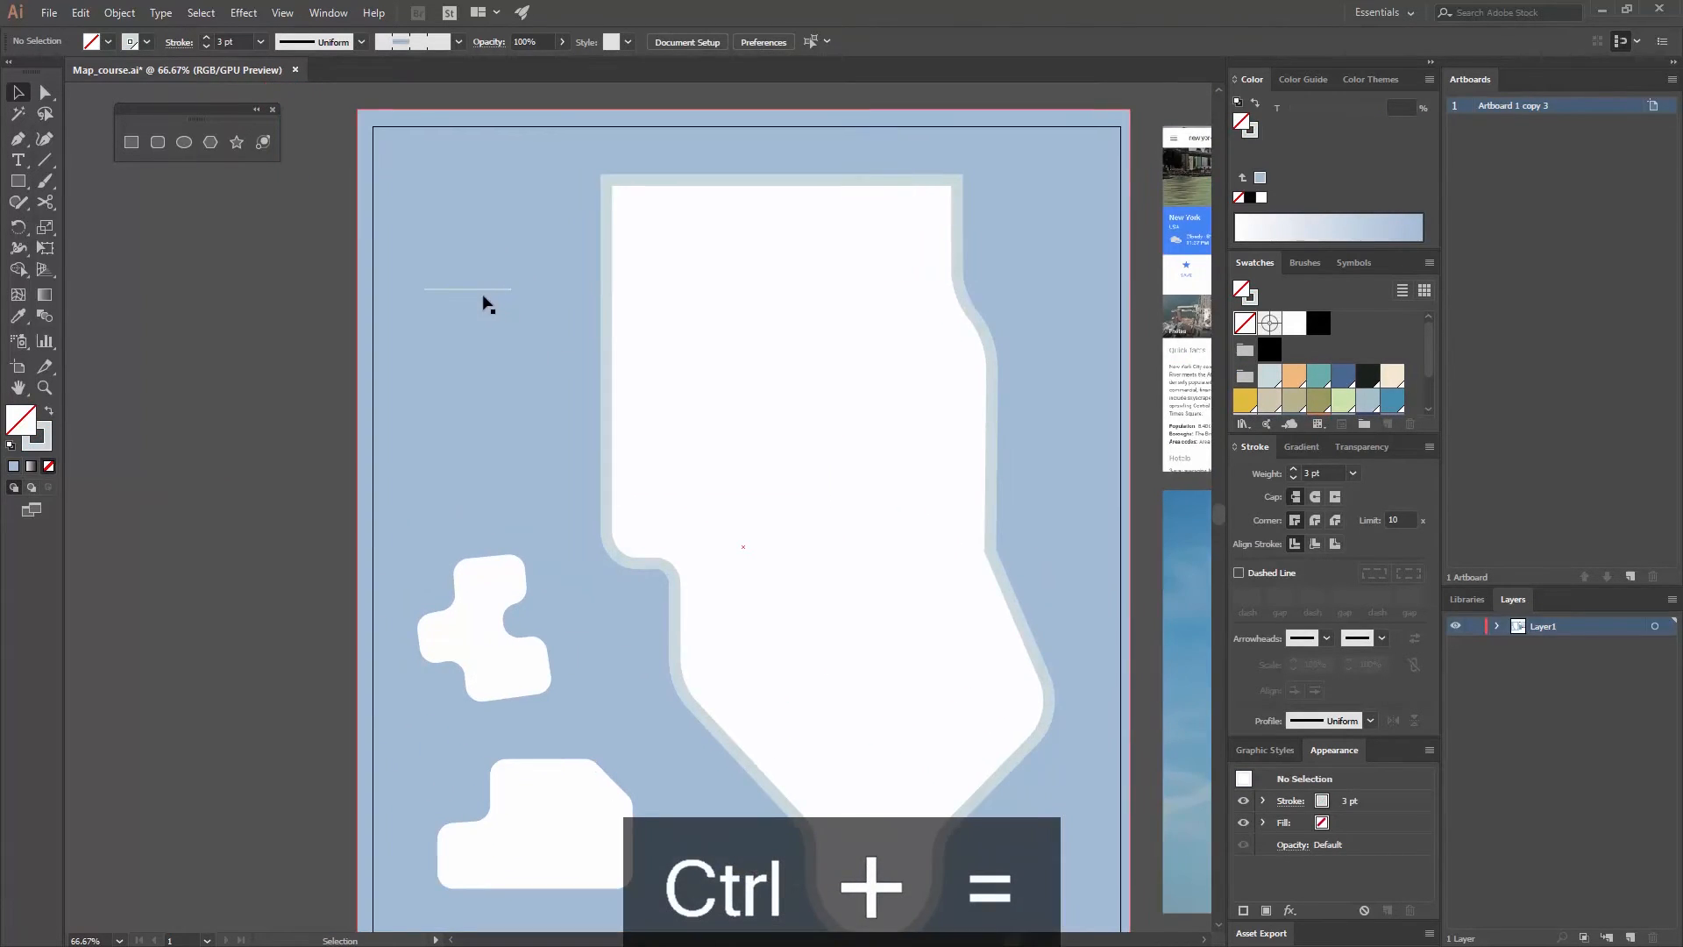
click(477, 288)
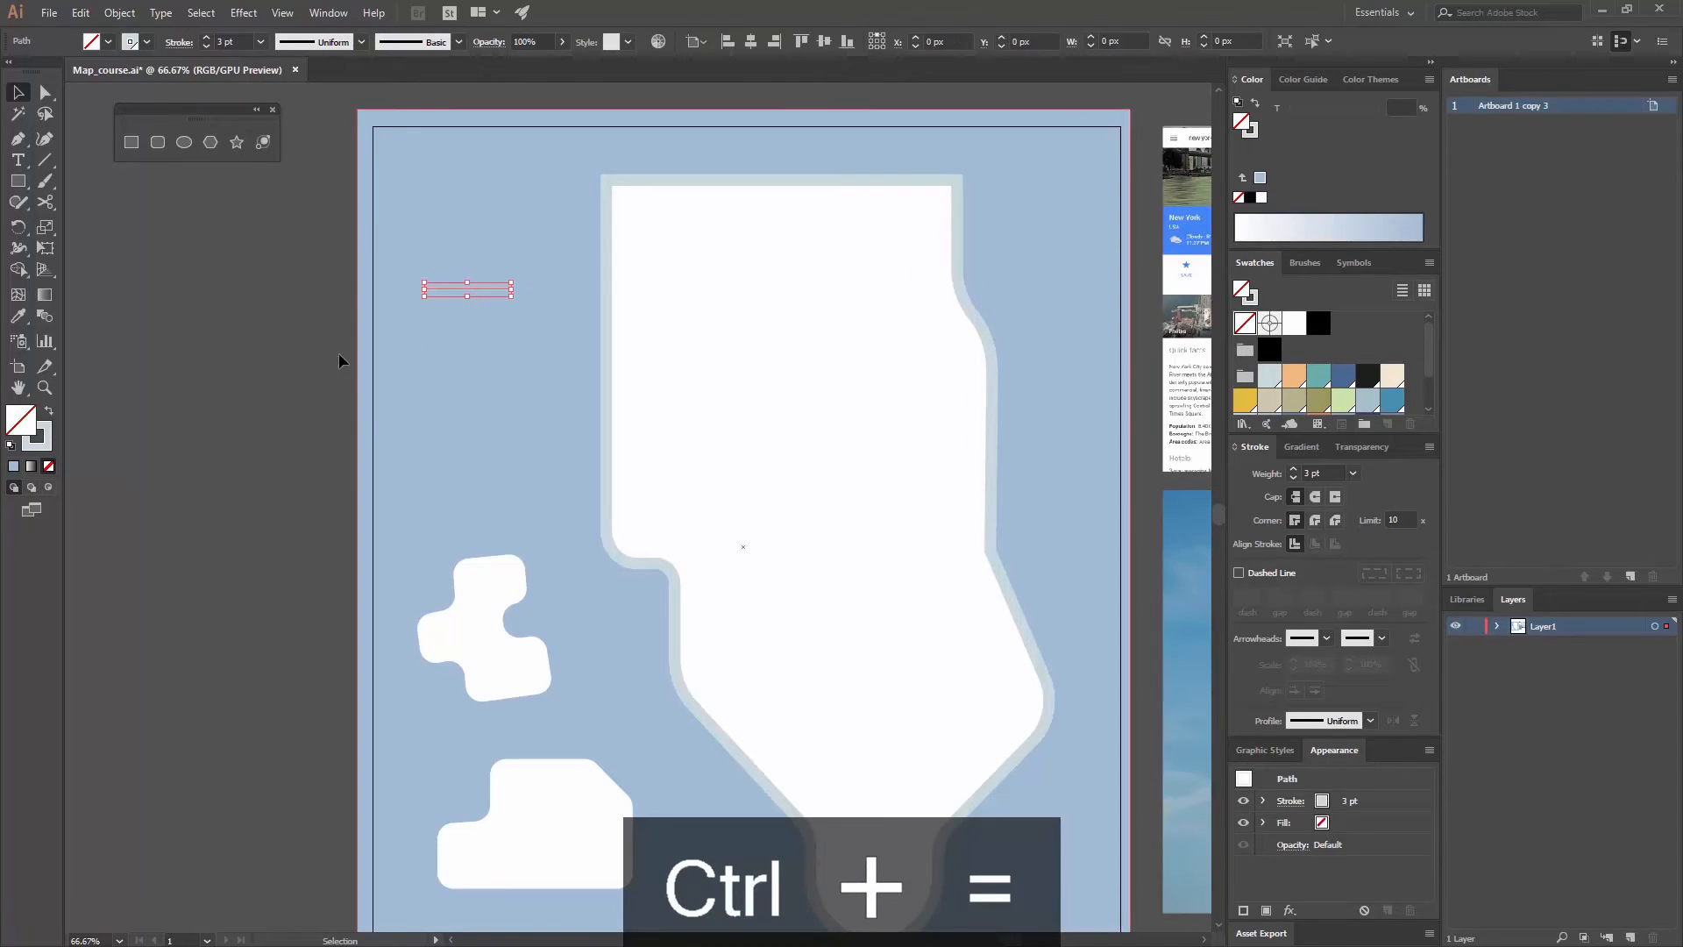
click(243, 12)
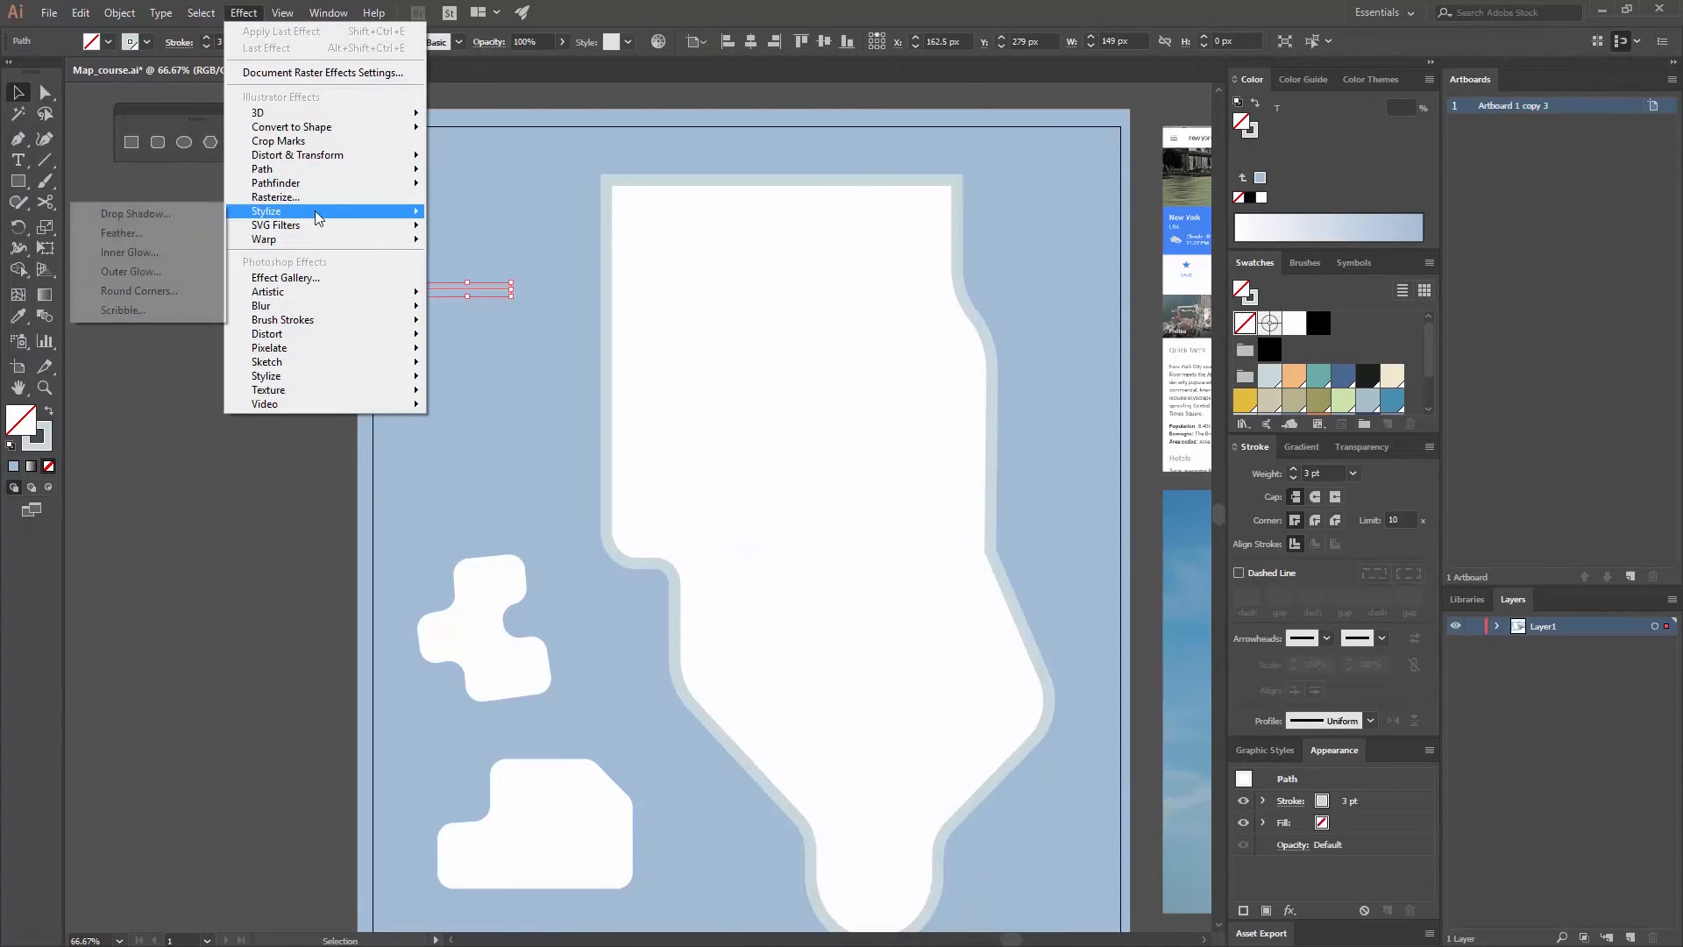
mouse_move(307, 161)
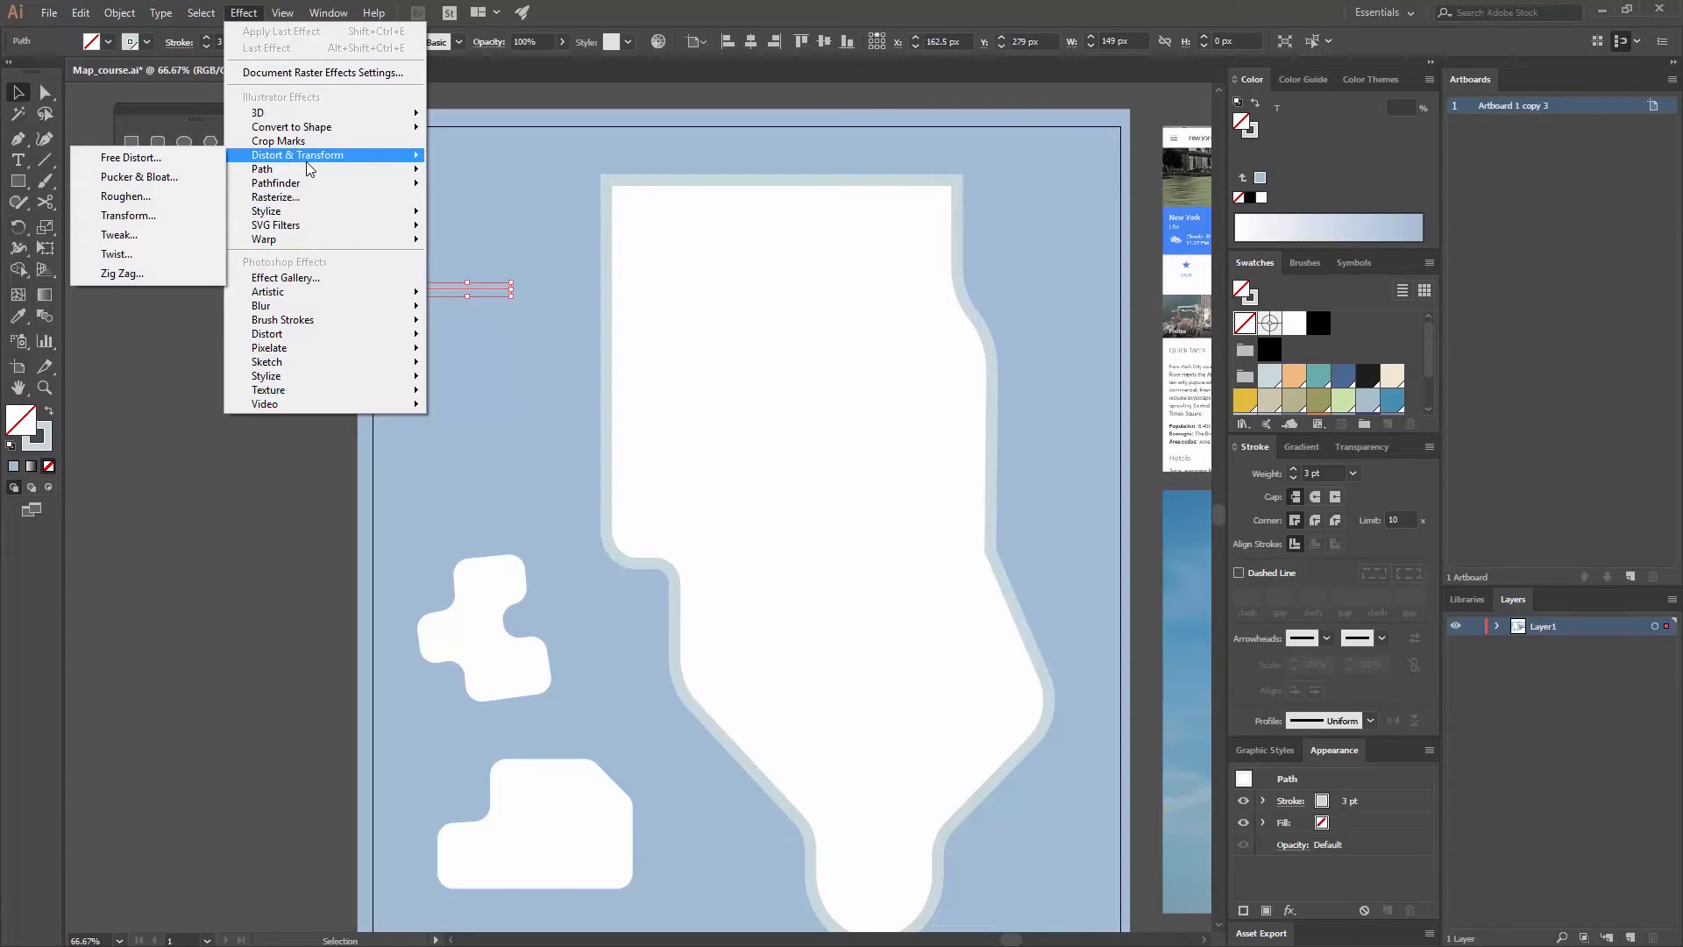
click(171, 272)
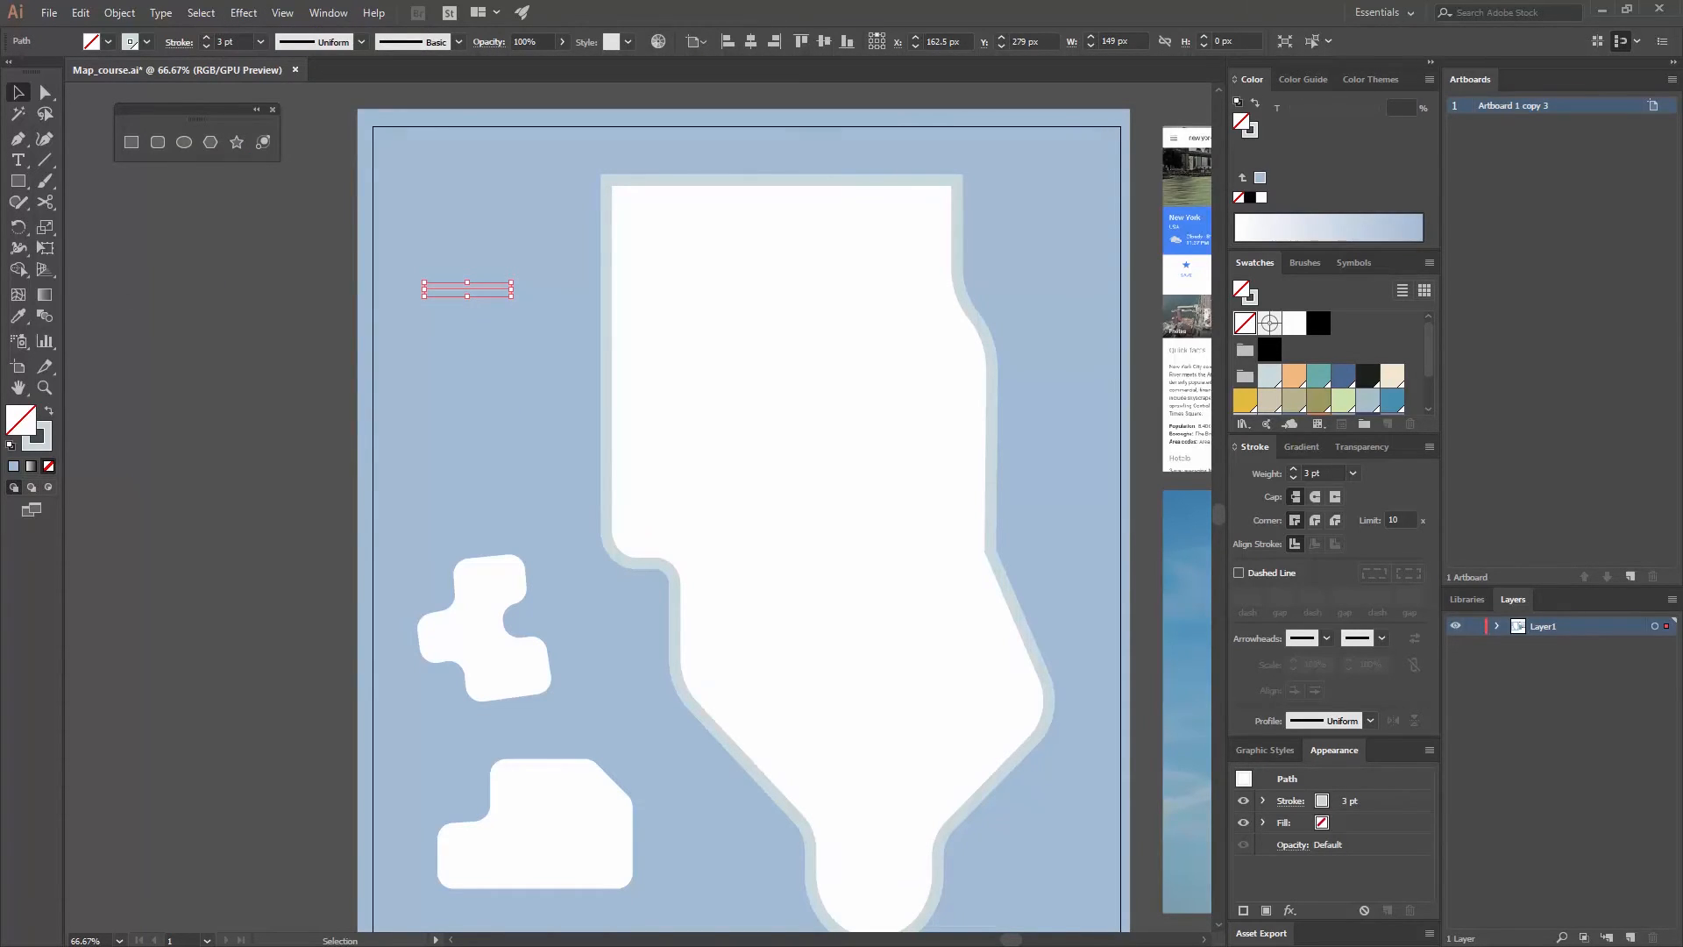
drag(782, 214, 697, 203)
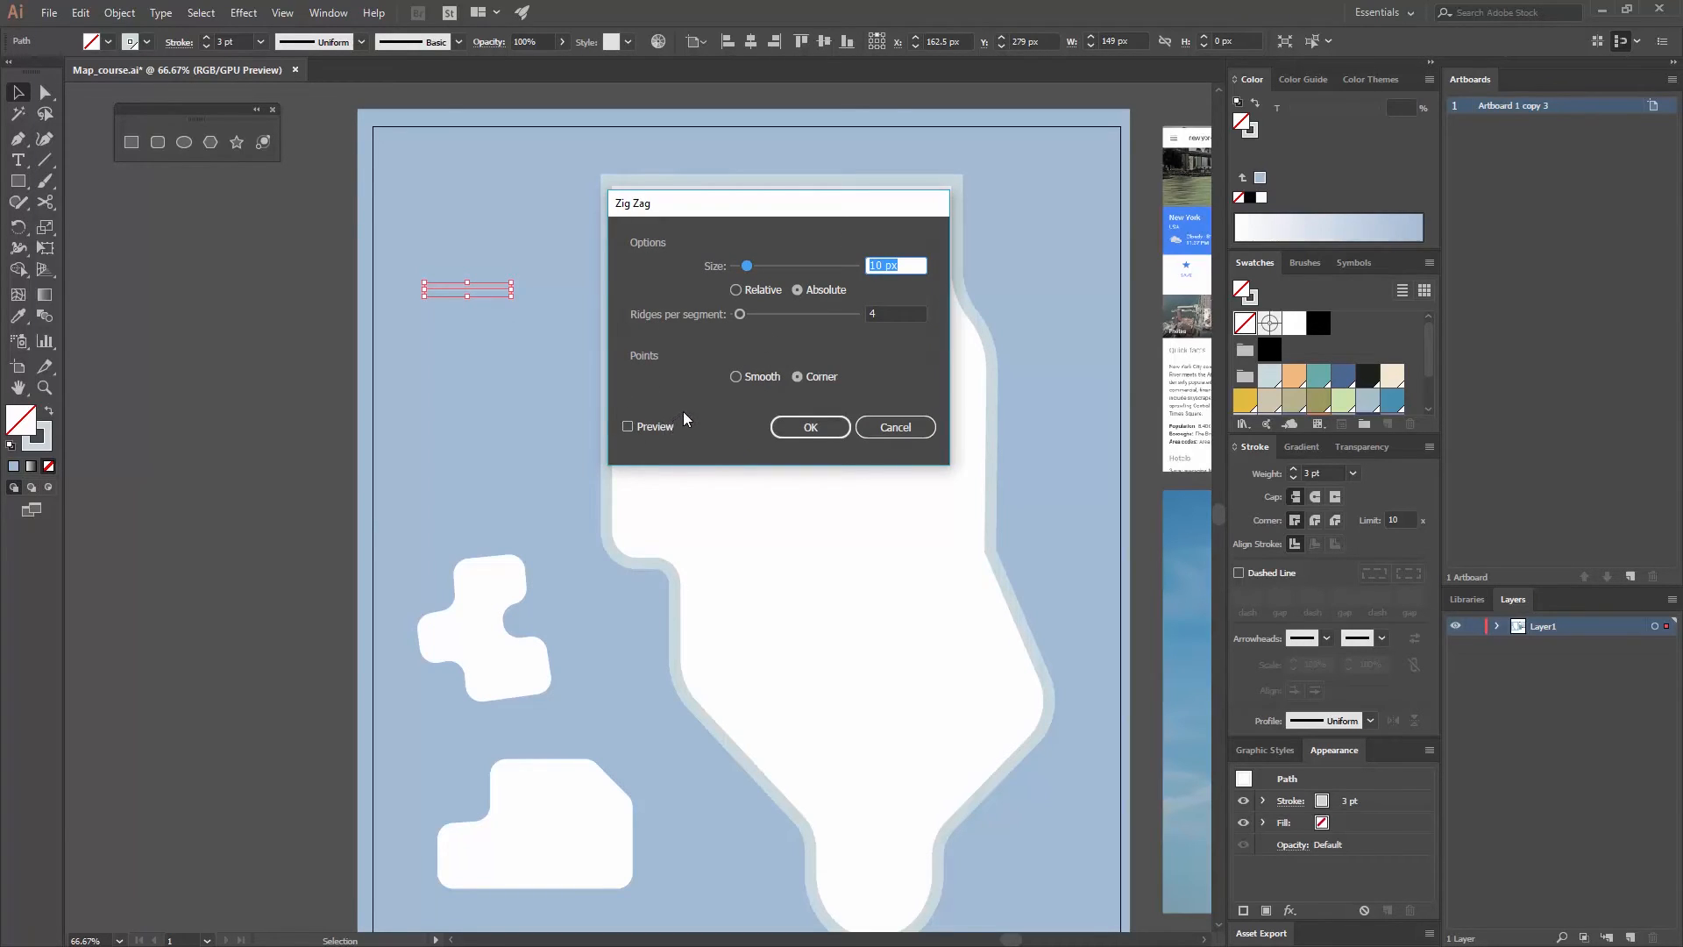
click(653, 428)
- Try a Zig Zag size of 81% in relative mode on the line, and return the size to absolute
mouse_move(805, 266)
mouse_down()
mouse_move(723, 260)
mouse_move(833, 281)
mouse_up()
click(748, 292)
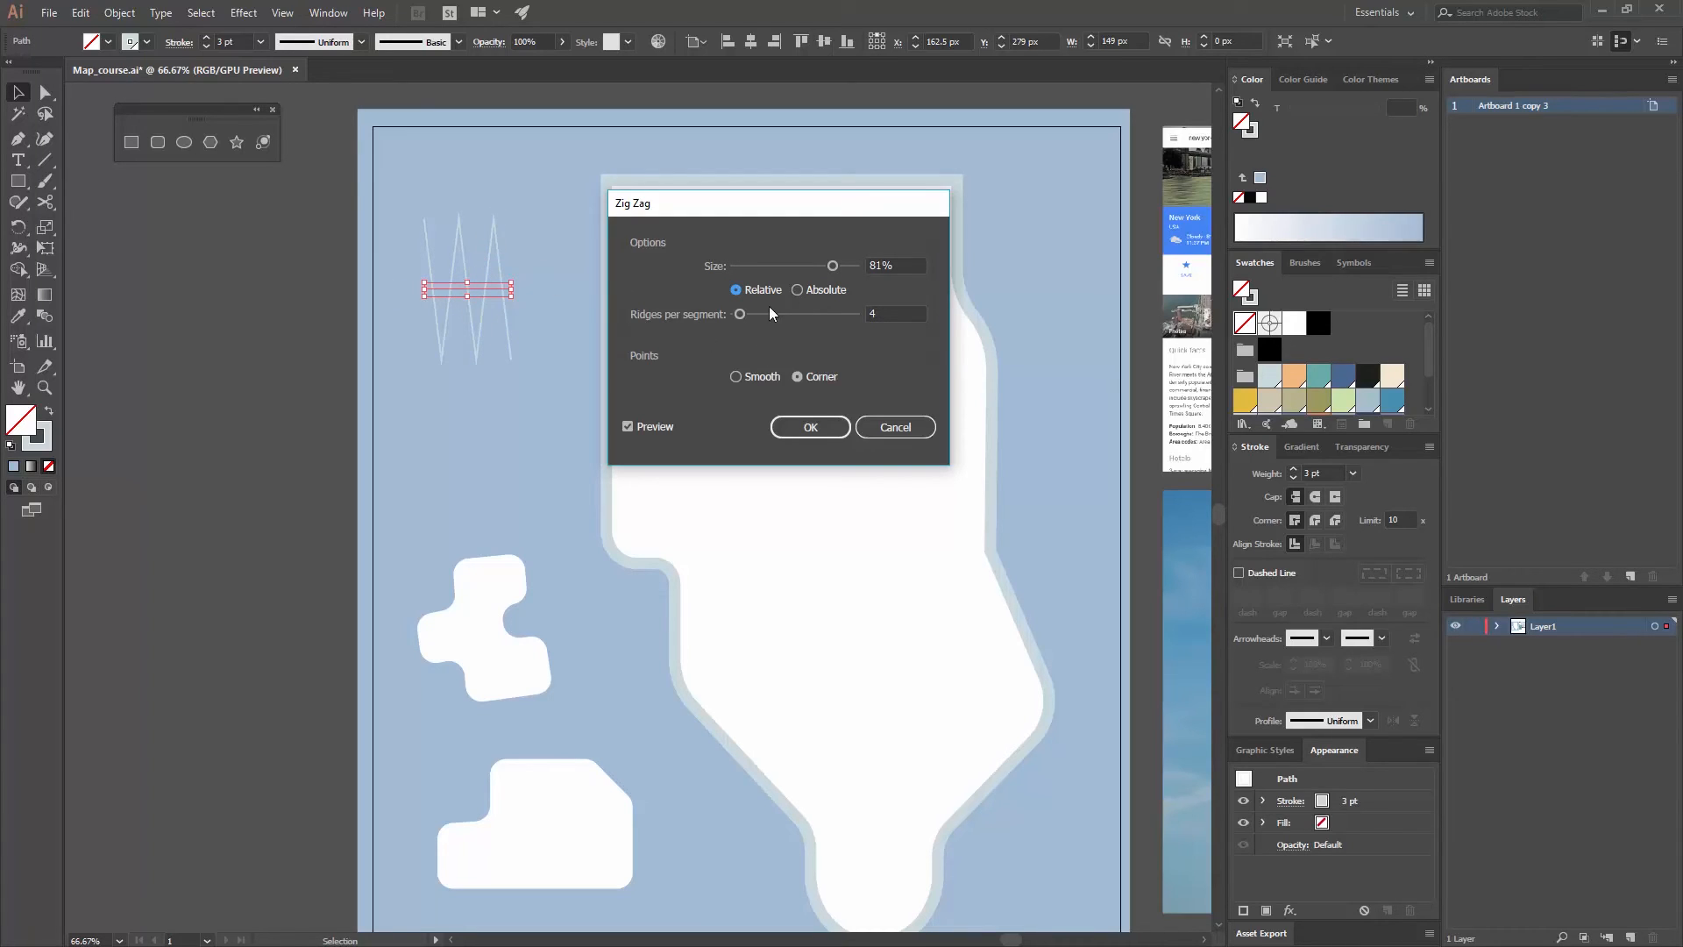
click(797, 291)
- Apply the Zig Zag effect with an absolute size of 6 px, 4 ridges per segment and smooth points, and deselect the line
click(834, 267)
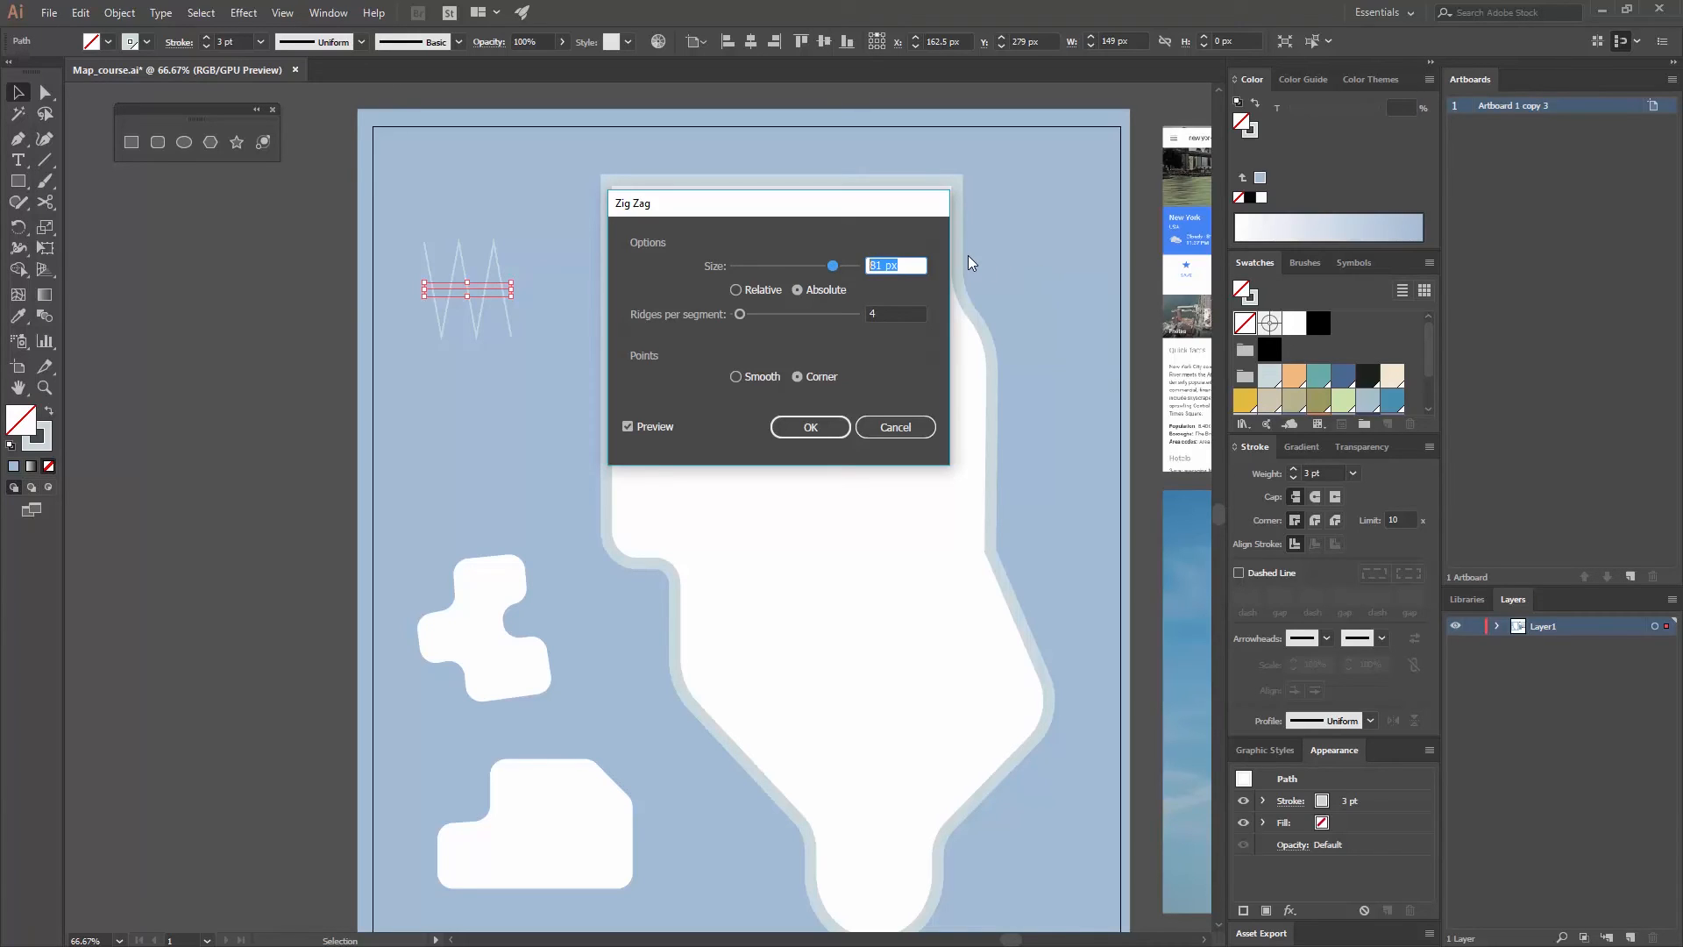
text(6)
key(Tab)
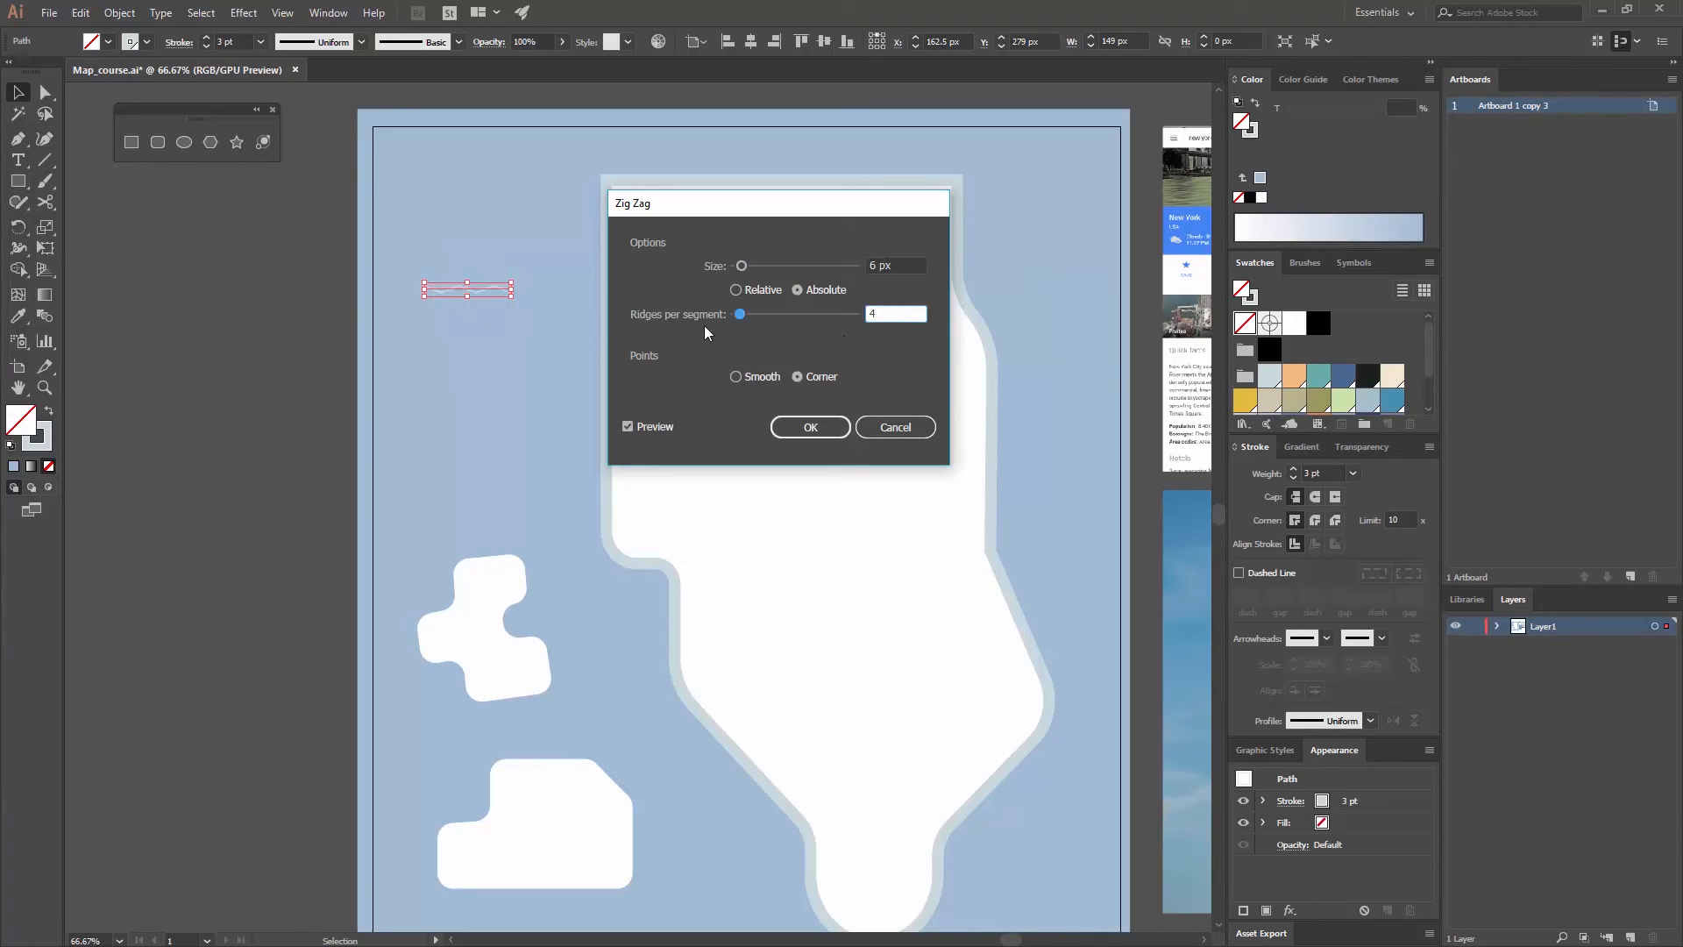
click(777, 314)
text(4)
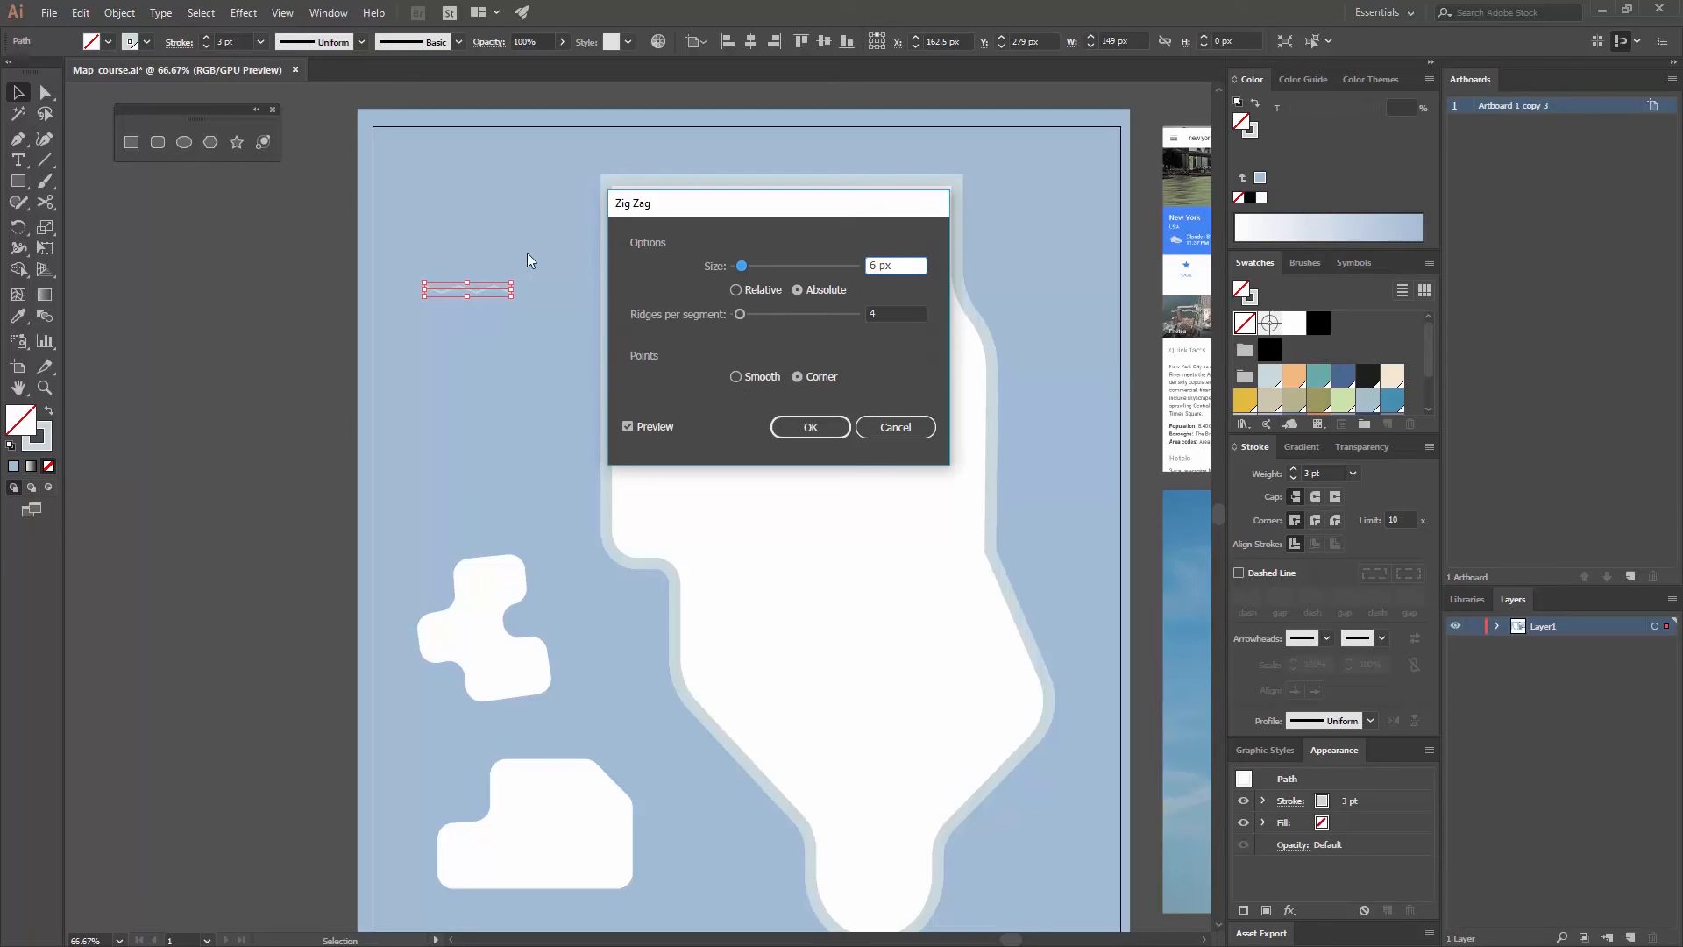
click(738, 377)
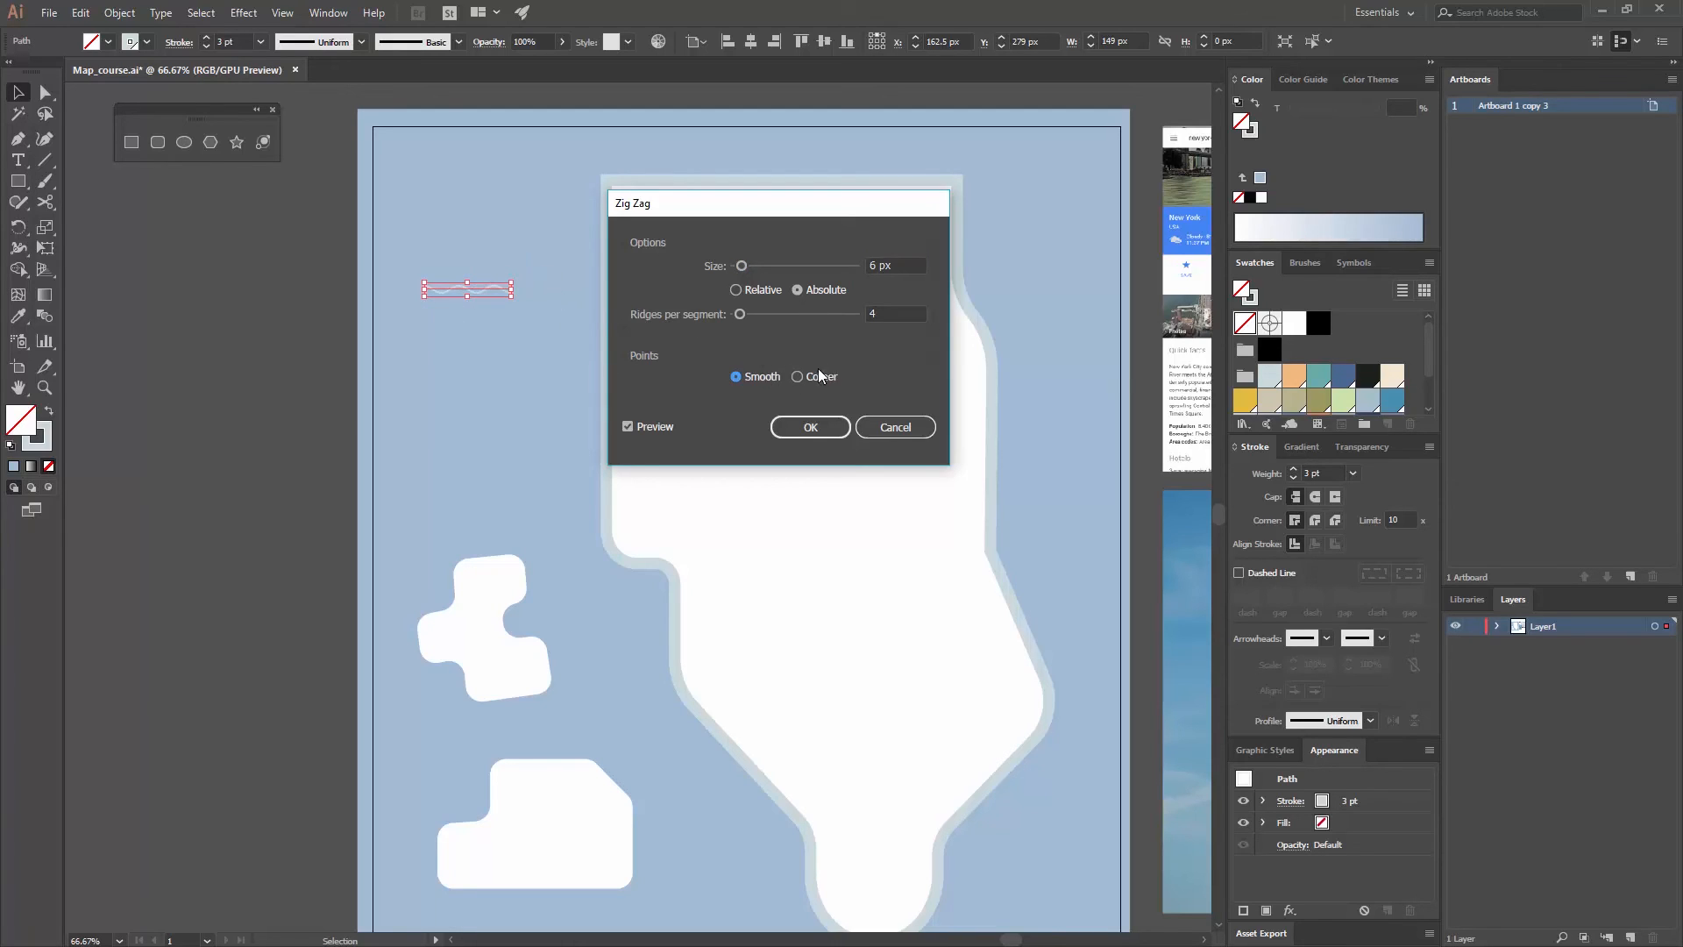
click(800, 430)
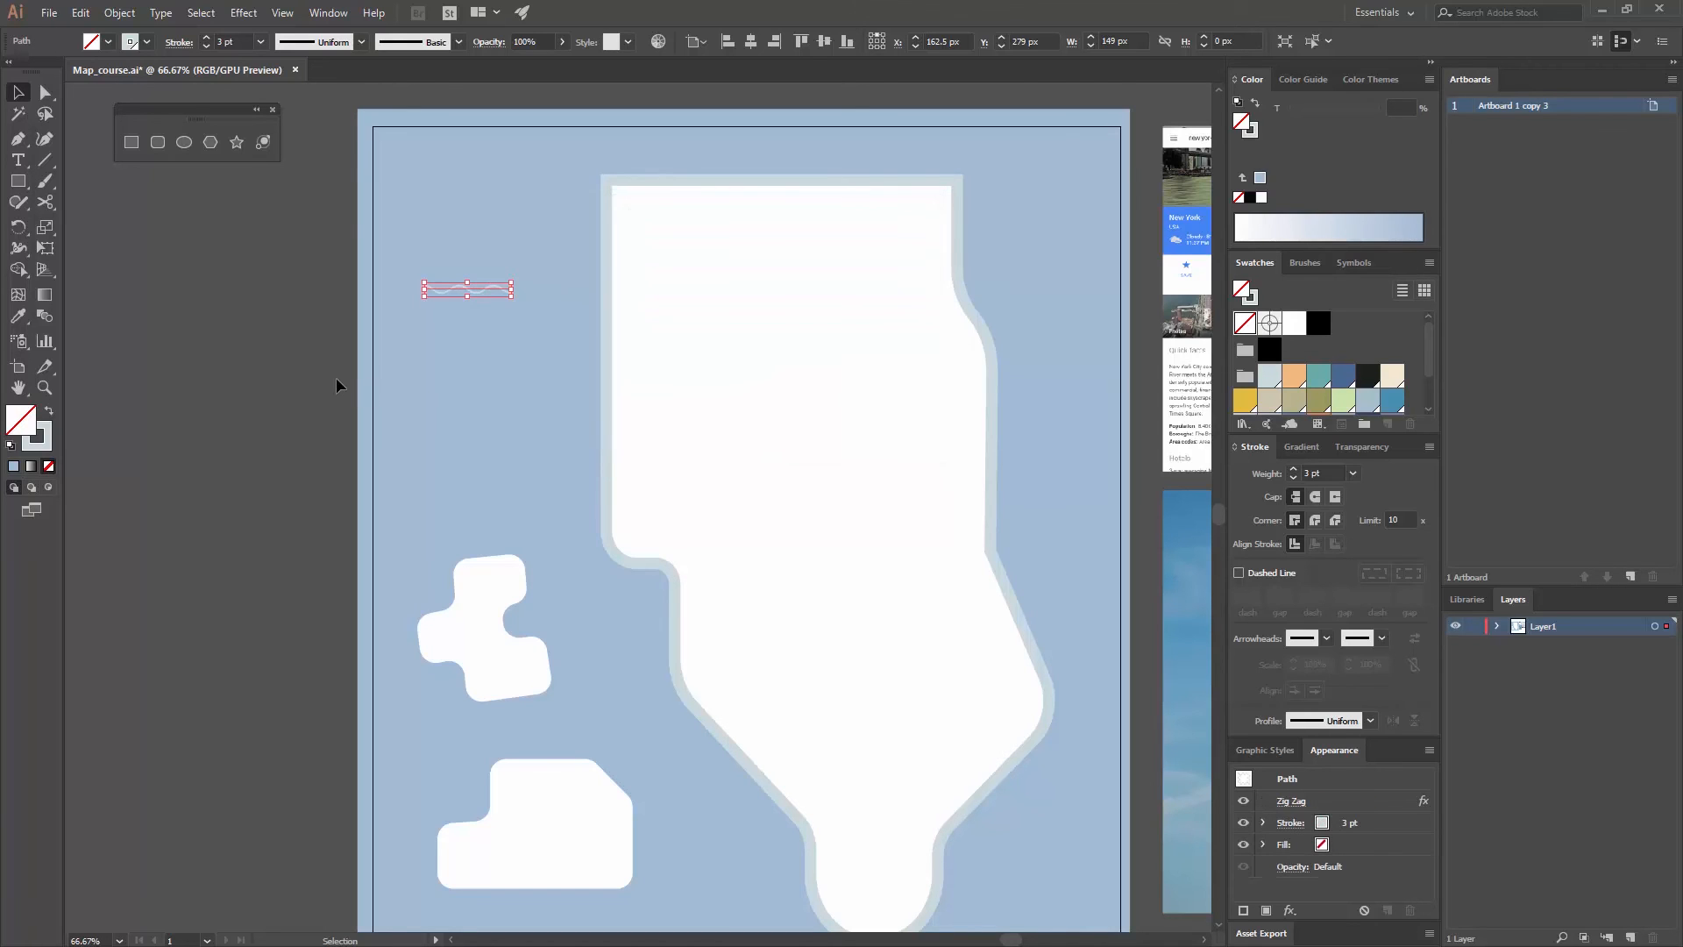
click(209, 397)
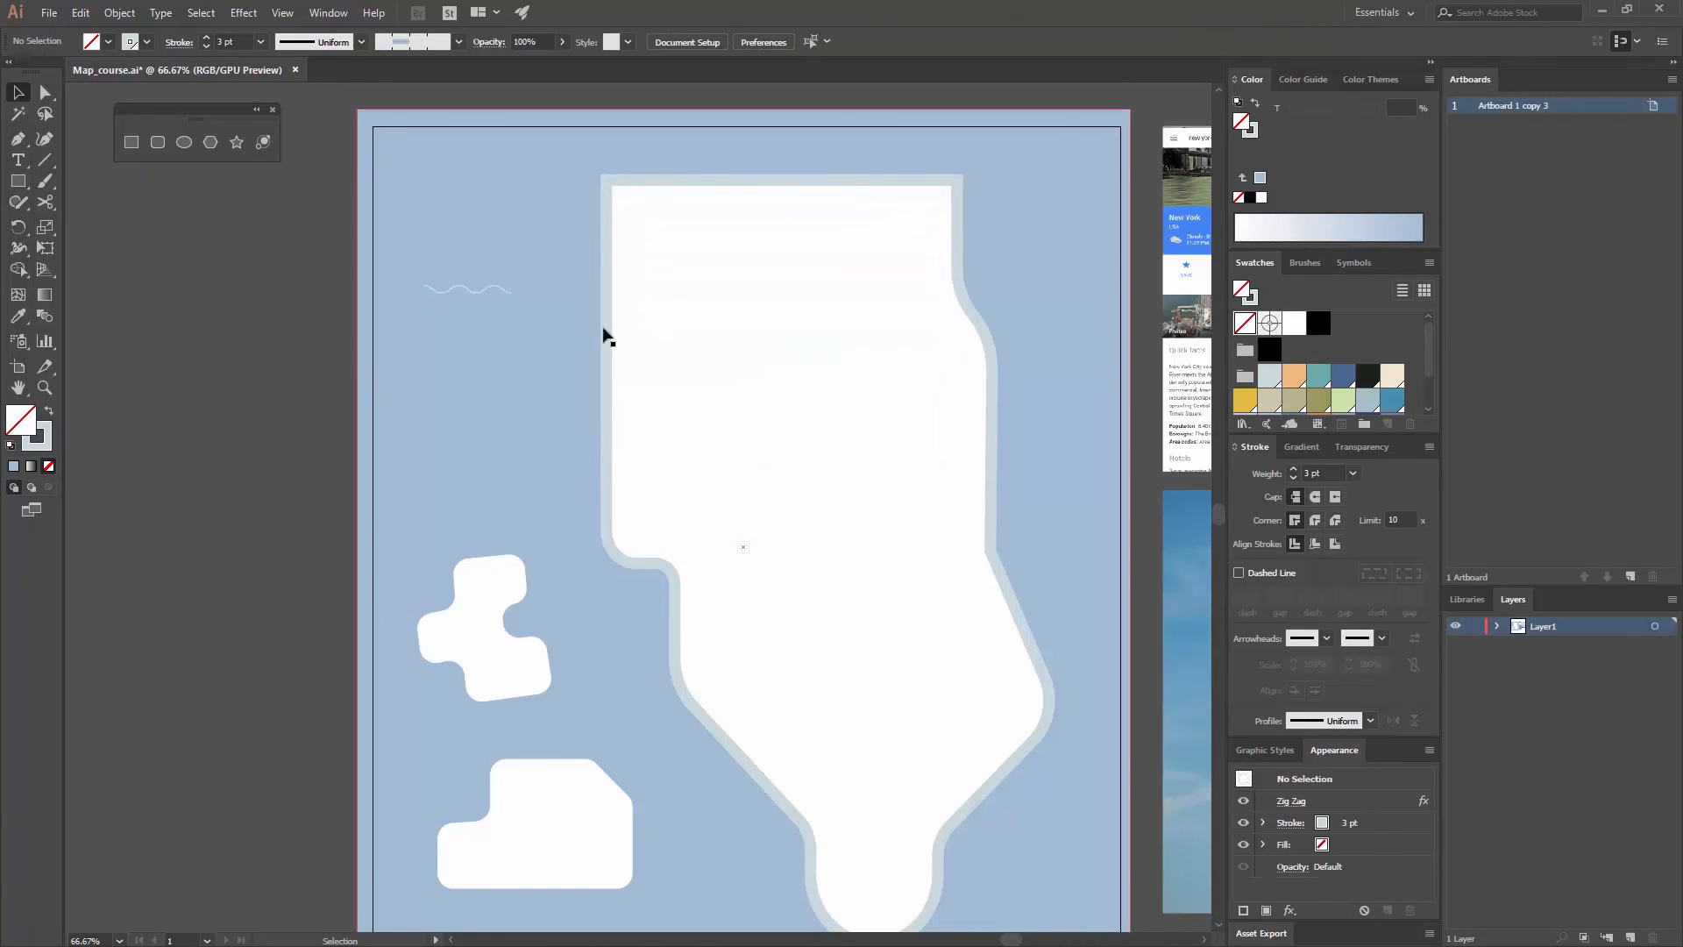
- Duplicate the wavy line into the water below the original, beside the upper small island and southeast of the lower small island
scroll(614, 283, down, 3)
scroll(614, 282, right, 2)
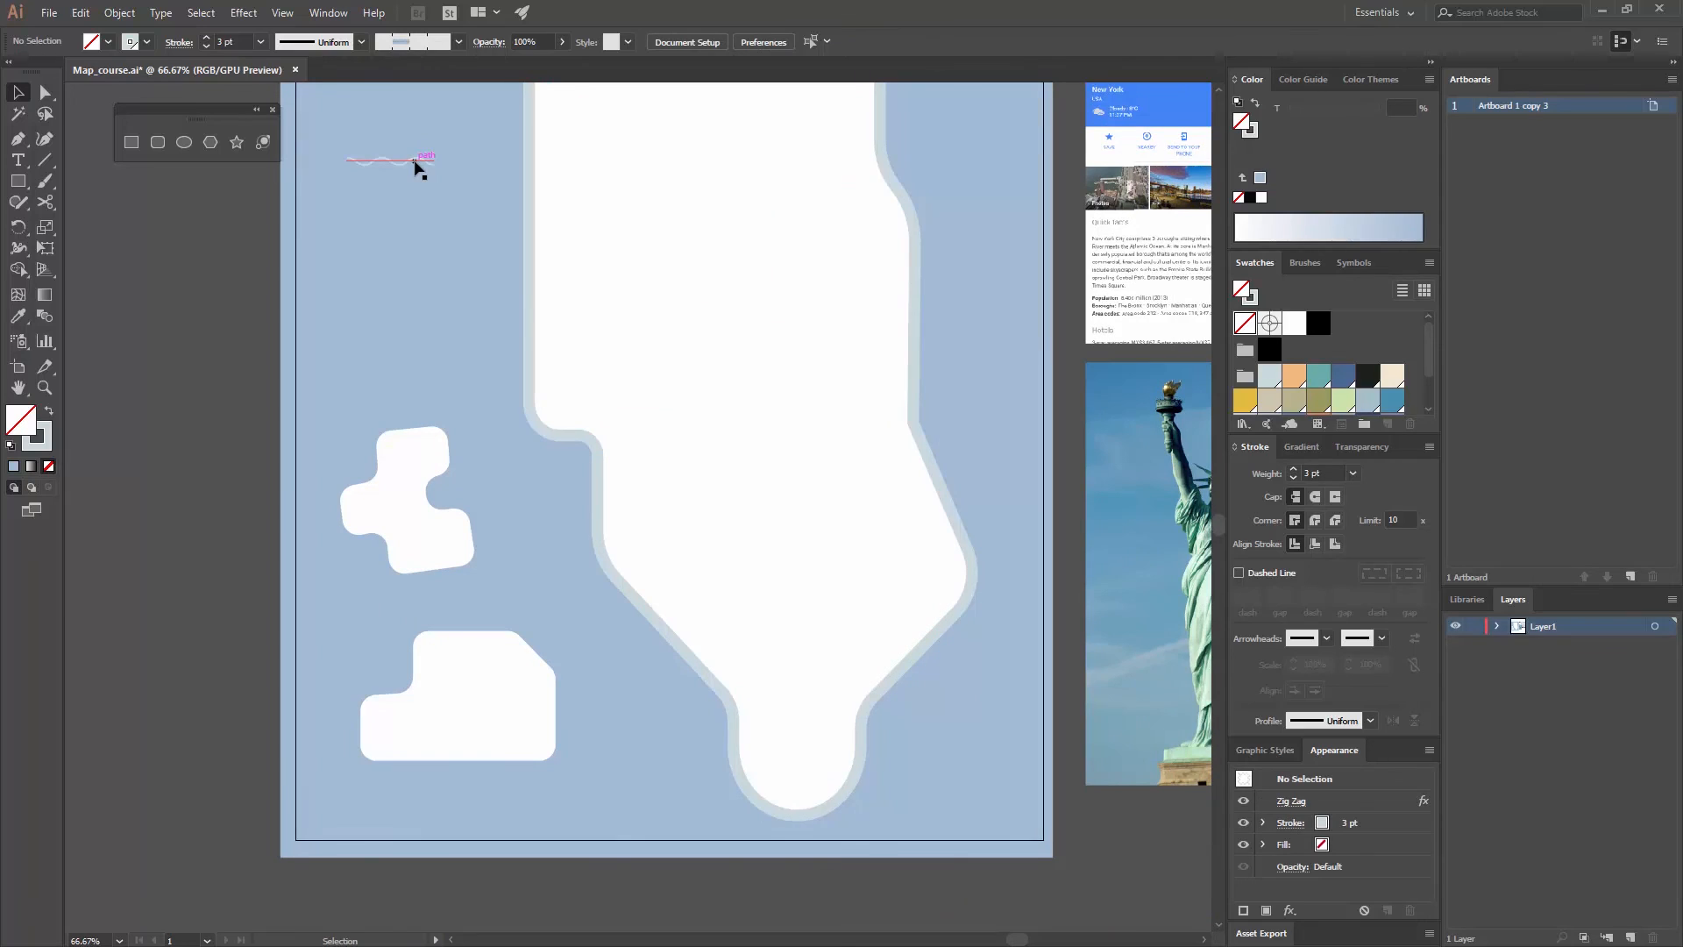
drag(429, 162, 628, 780)
click(473, 278)
click(520, 501)
click(628, 780)
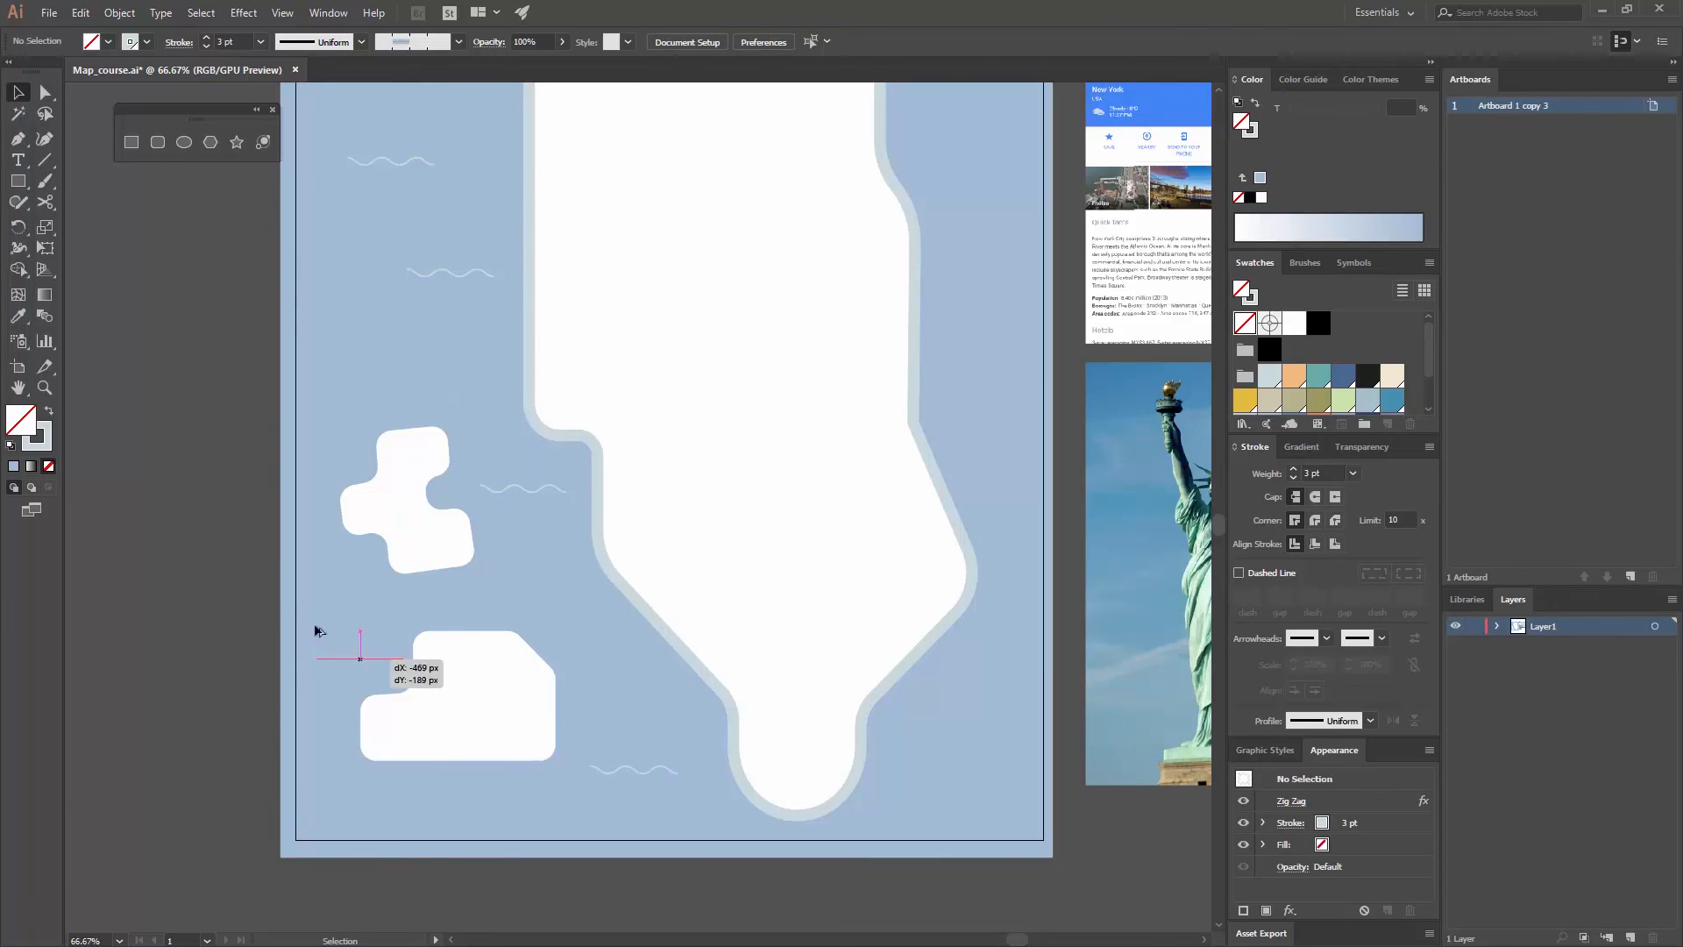
- Place more copies of the wavy line across the map's western edge and down the water east of the mainland, some overlapping the eastern edge
drag(528, 493, 843, 229)
click(919, 475)
drag(866, 499, 767, 151)
click(908, 427)
drag(797, 306, 718, 718)
click(842, 696)
click(756, 613)
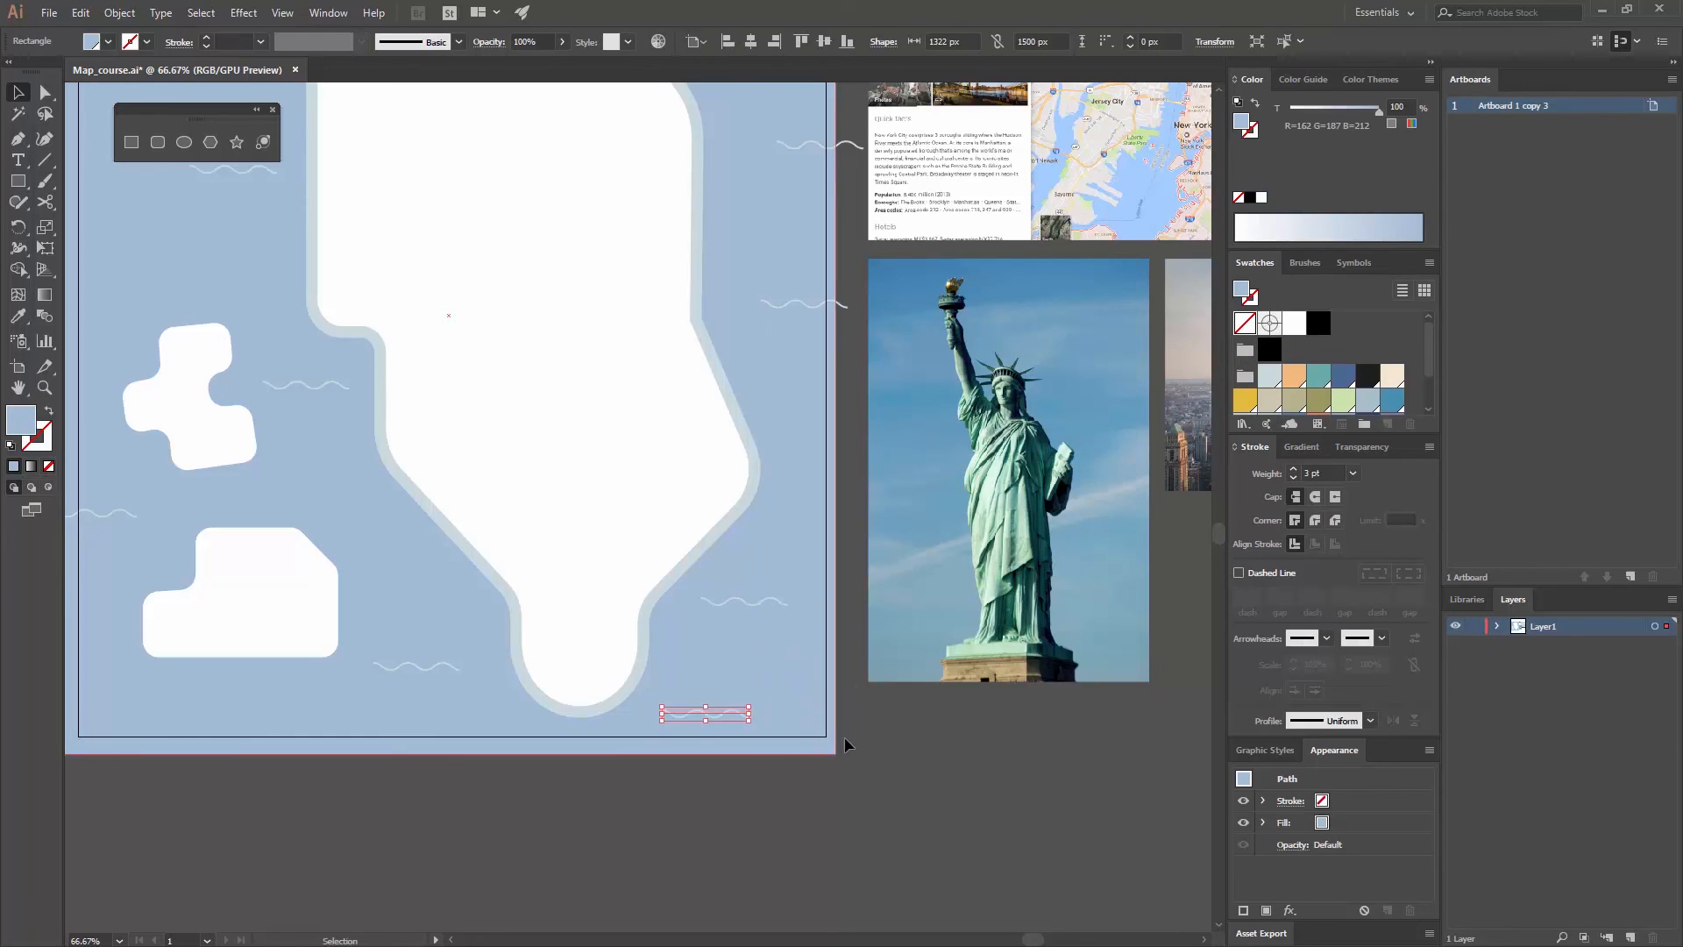
click(844, 736)
drag(797, 549, 869, 605)
key(ctrl+minus)
key(ctrl+minus)
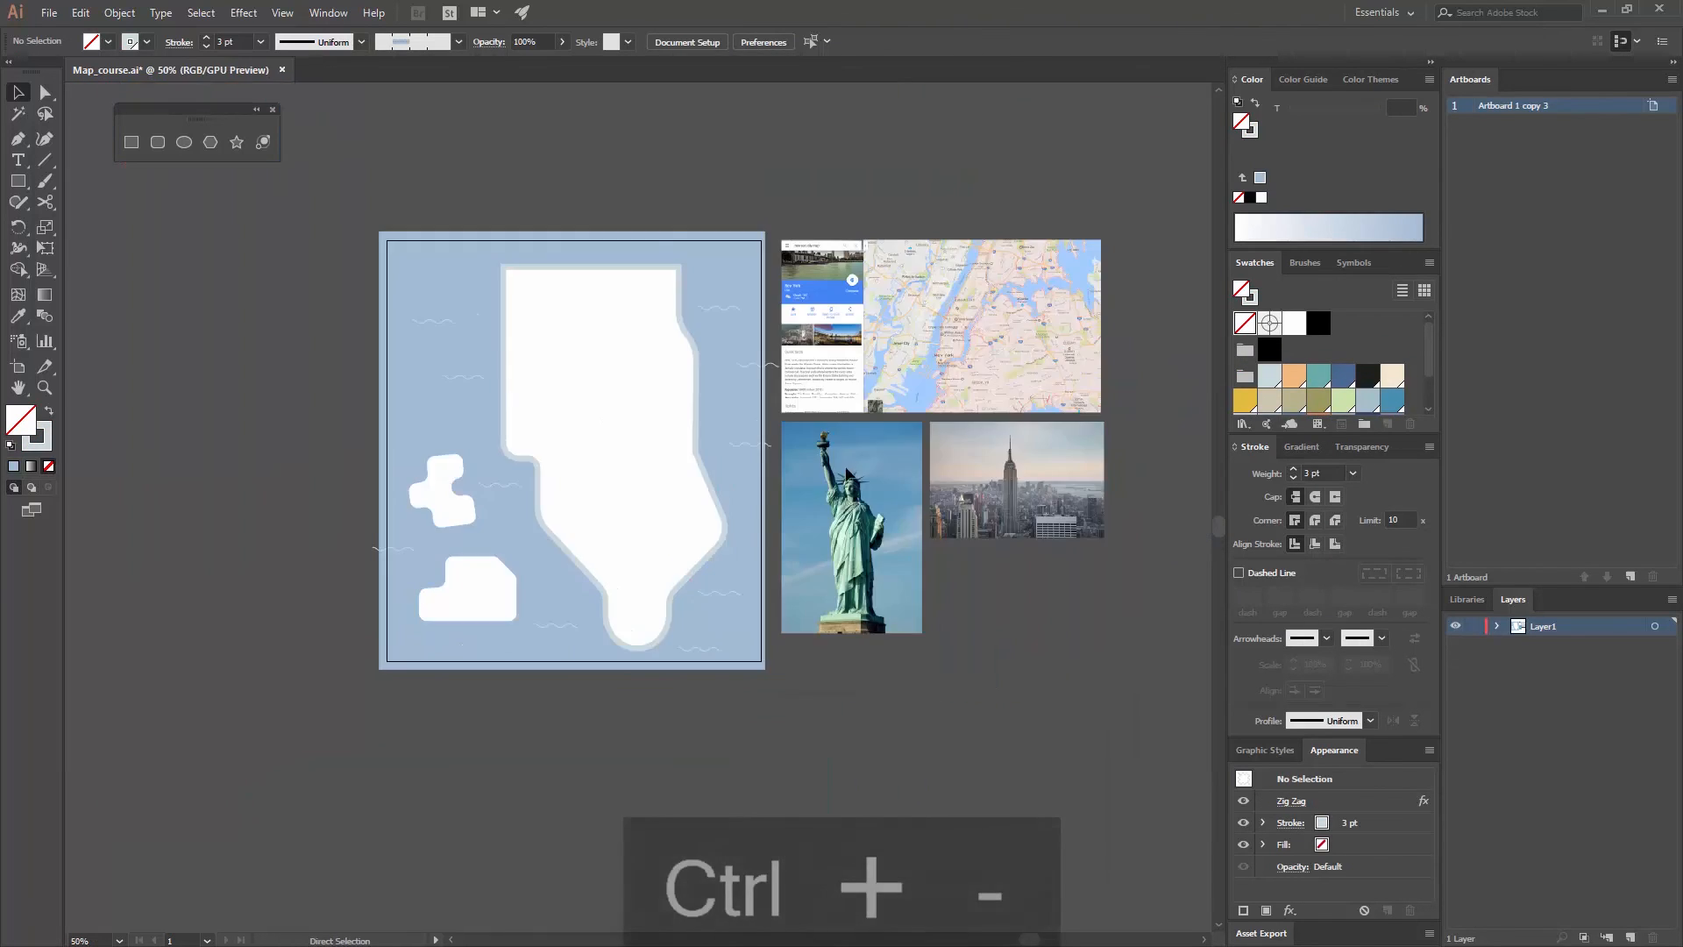